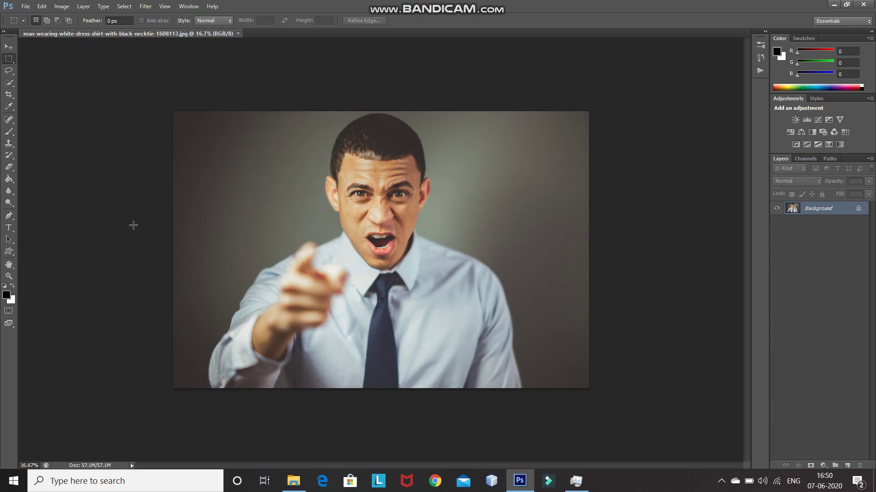
Check the portrait's pixel dimensions, document size and resolution in the Image Size settings.
click(66, 9)
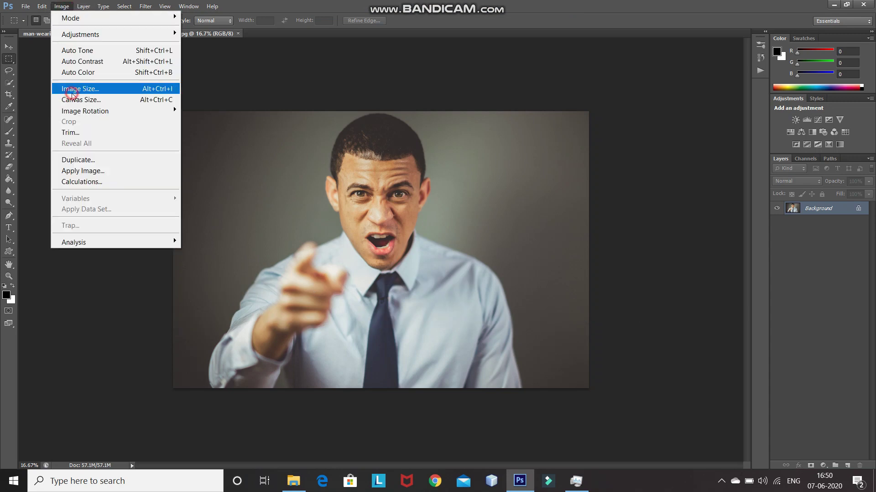
click(72, 91)
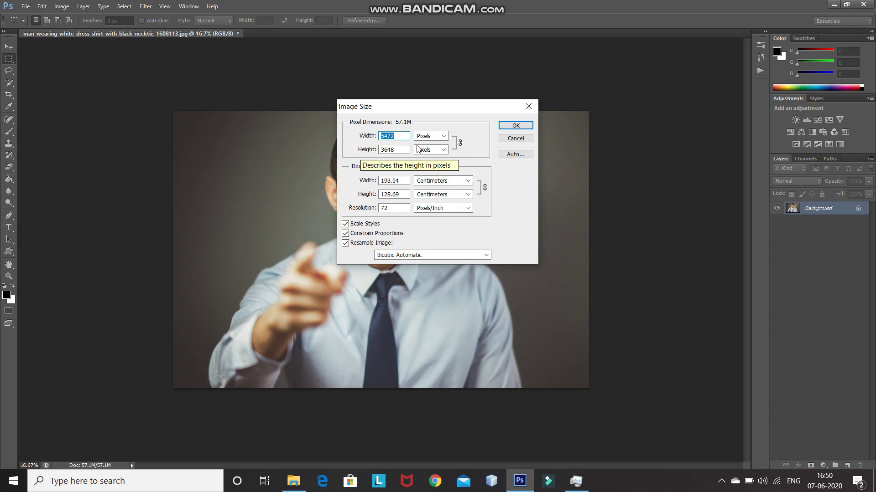
click(505, 126)
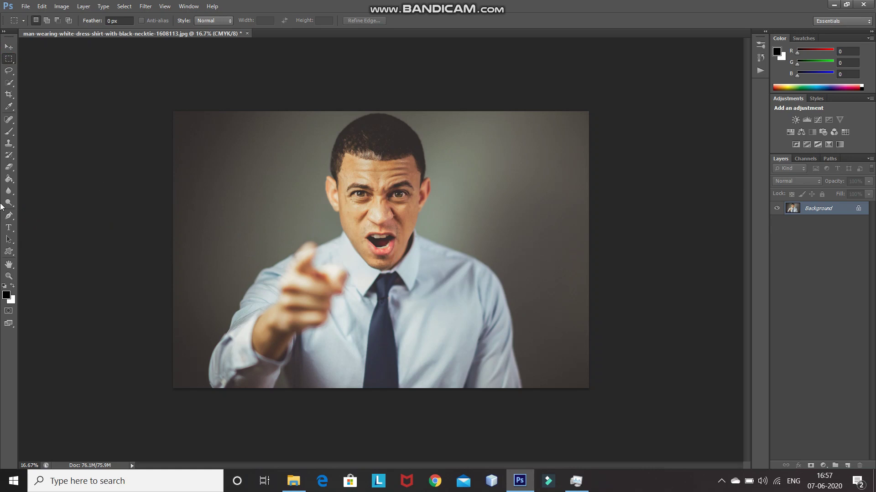
Start a Pen tool path below the ear on the image's left side and trace down the cheek and jaw.
click(8, 221)
click(31, 217)
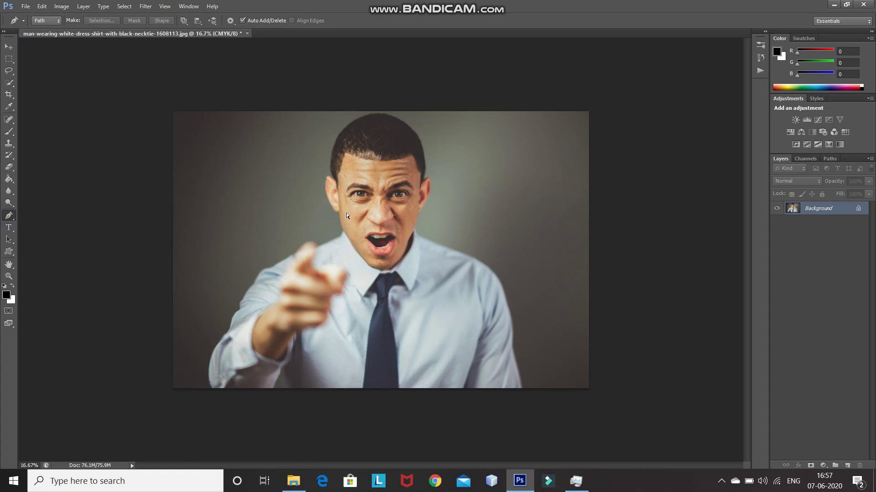
key(ctrl+plus)
key(ctrl+plus)
key(ctrl+plus)
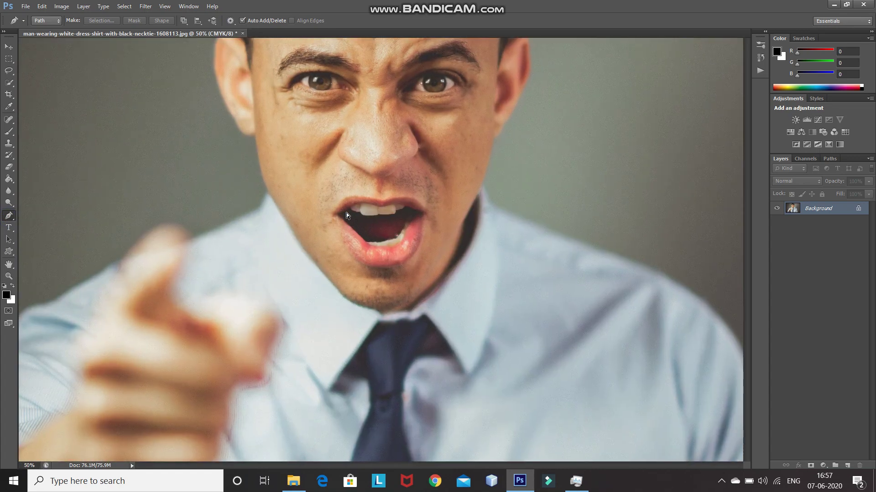
key(ctrl+plus)
key(ctrl+plus)
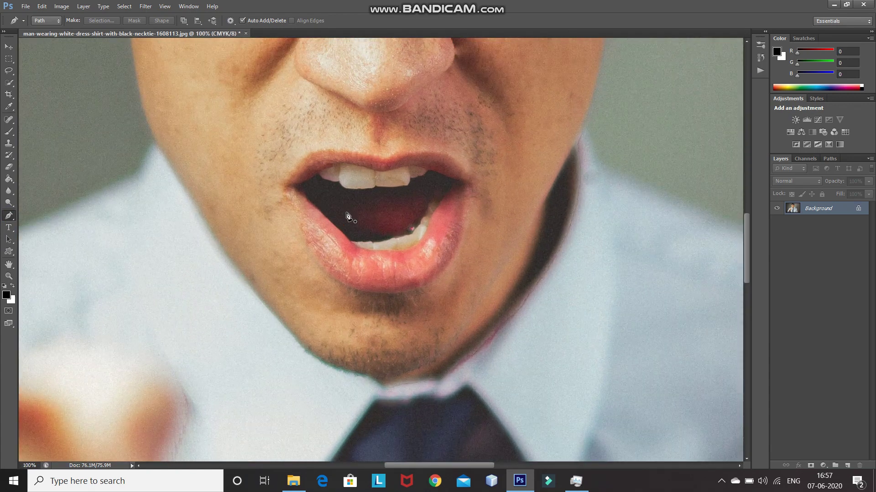
scroll(348, 215, up, 5)
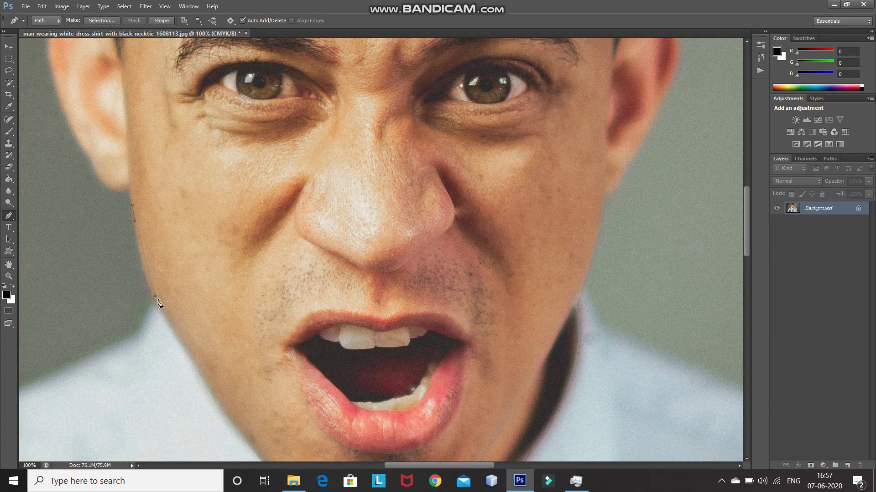
click(131, 206)
click(151, 289)
click(160, 307)
scroll(164, 305, down, 3)
click(185, 242)
click(193, 256)
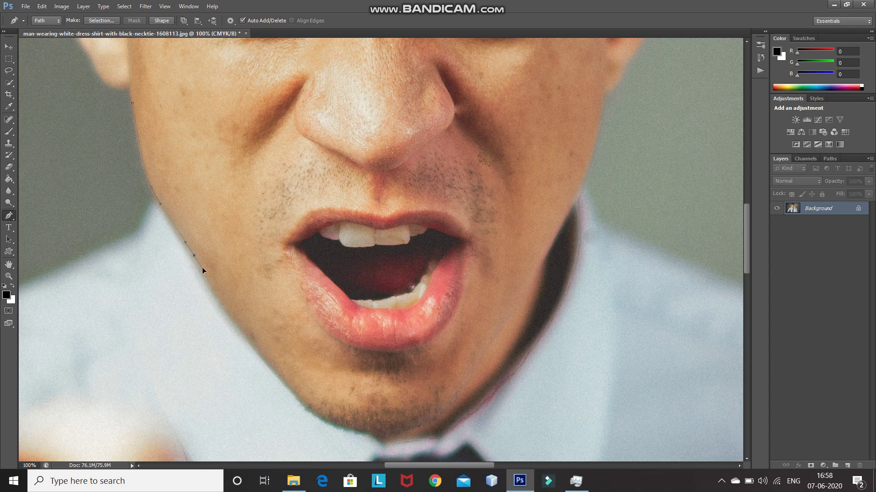
Continue the path around the chin, up the opposite jaw and around the ear on the image's right side.
click(453, 404)
drag(535, 277, 543, 261)
scroll(589, 218, up, 1)
scroll(589, 218, up, 2)
click(606, 197)
click(629, 166)
scroll(629, 160, up, 4)
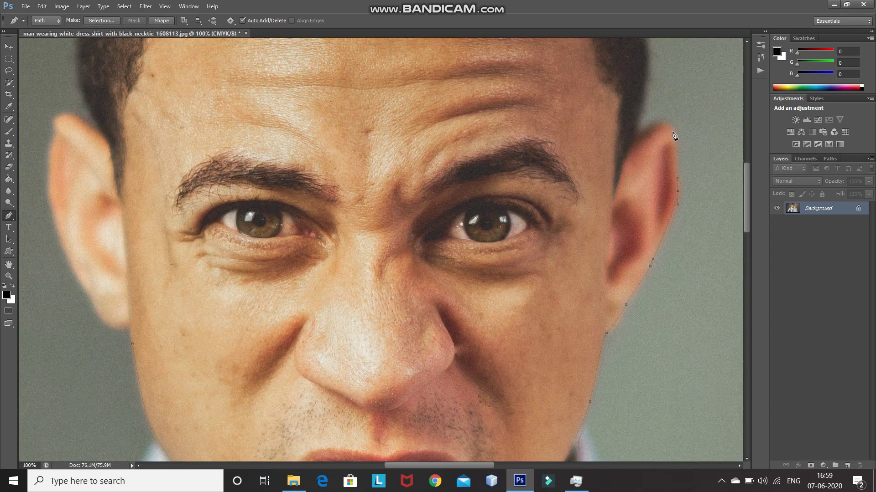
click(677, 189)
drag(639, 139, 652, 125)
Continue the path over the top of the hair to the ear on the image's left side.
scroll(636, 199, up, 2)
scroll(625, 141, up, 3)
click(532, 121)
click(382, 75)
scroll(182, 137, down, 3)
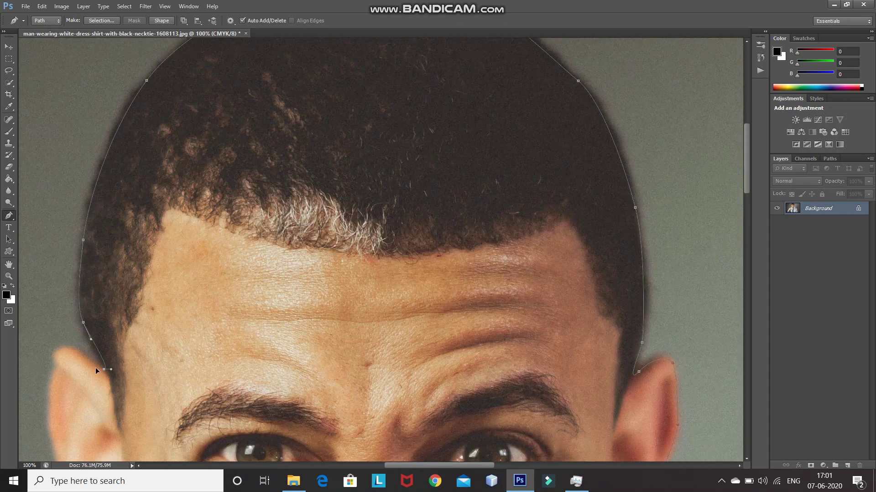
Trace the remaining ear down to the cheek to complete the path around the head.
scroll(91, 228, down, 2)
click(50, 230)
click(70, 342)
click(91, 376)
Convert the head path into a new anti-aliased selection.
key(ctrl+minus)
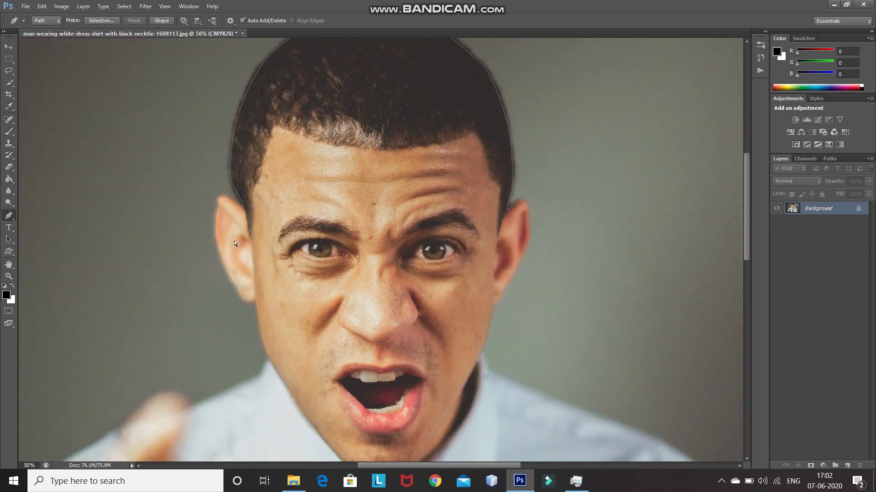
key(ctrl+minus)
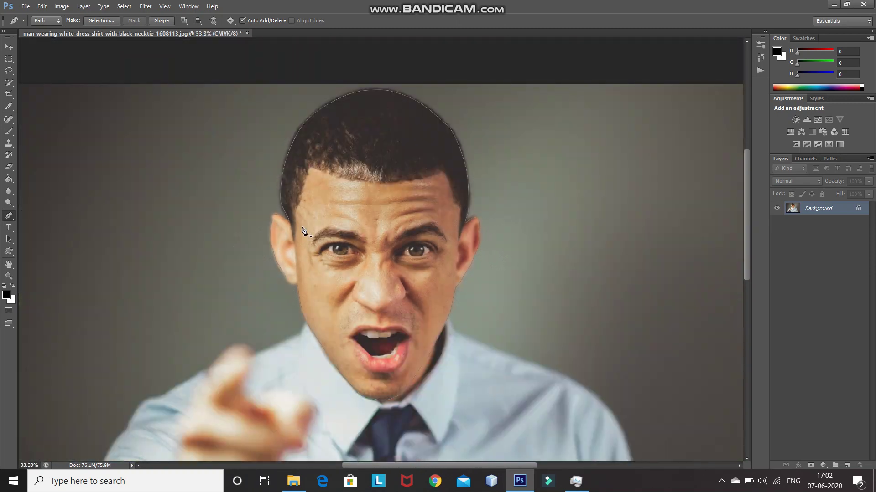
right_click(387, 188)
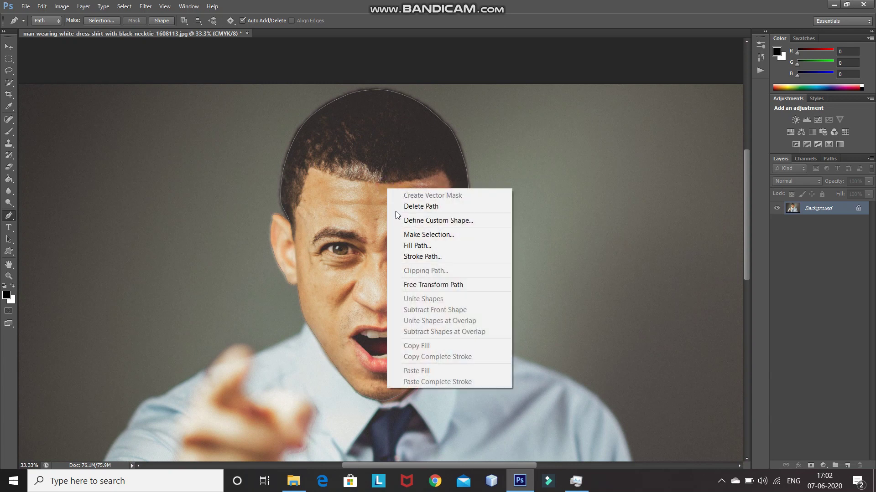
click(401, 235)
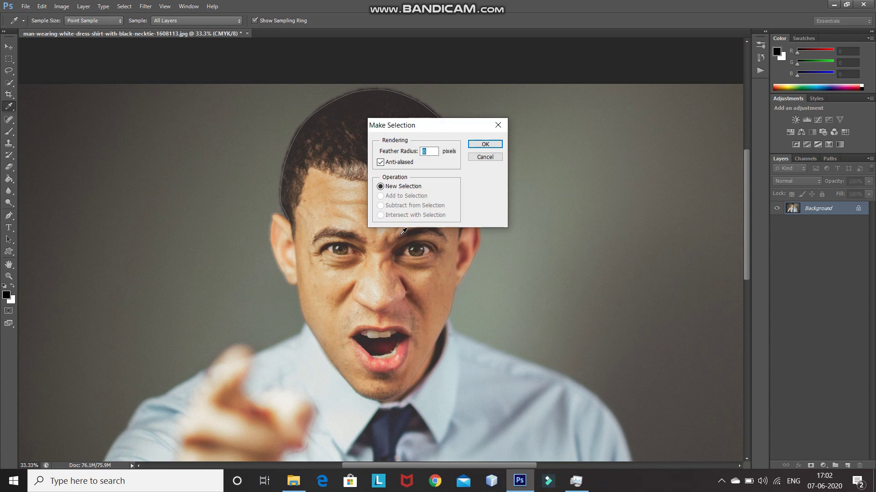
key(Return)
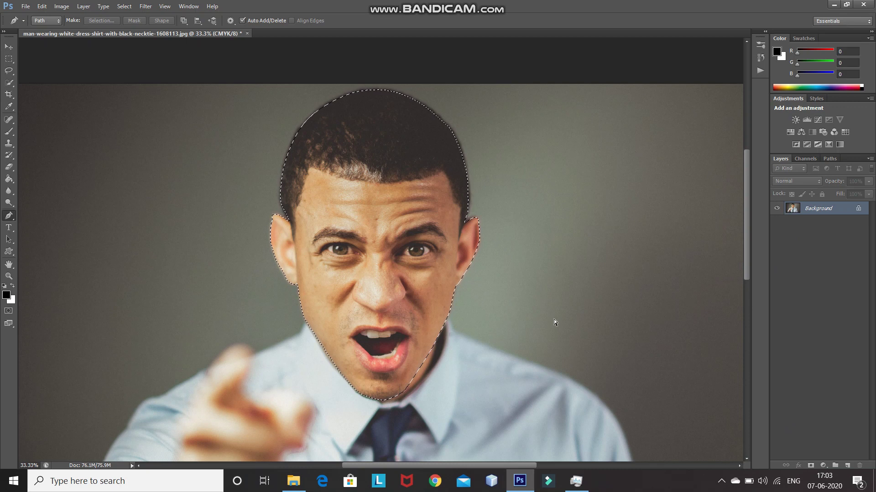
Copy the selected head to a new layer and hide the Background layer.
key(ctrl+j)
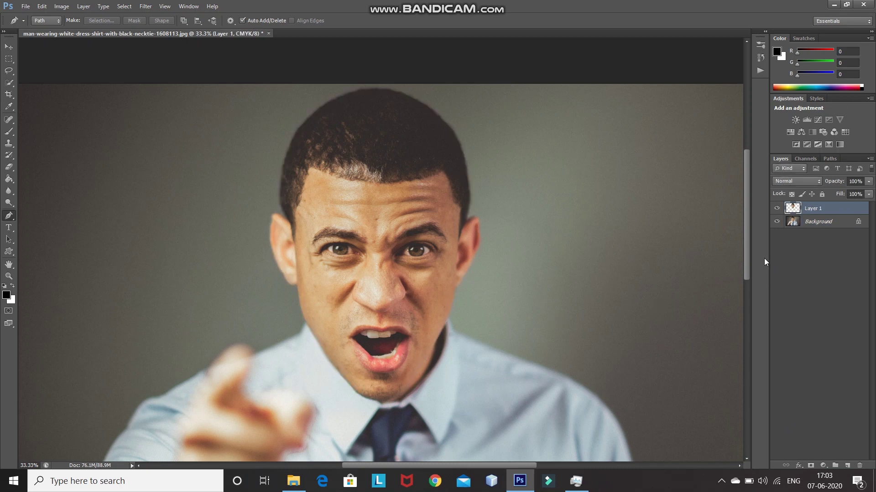
click(776, 221)
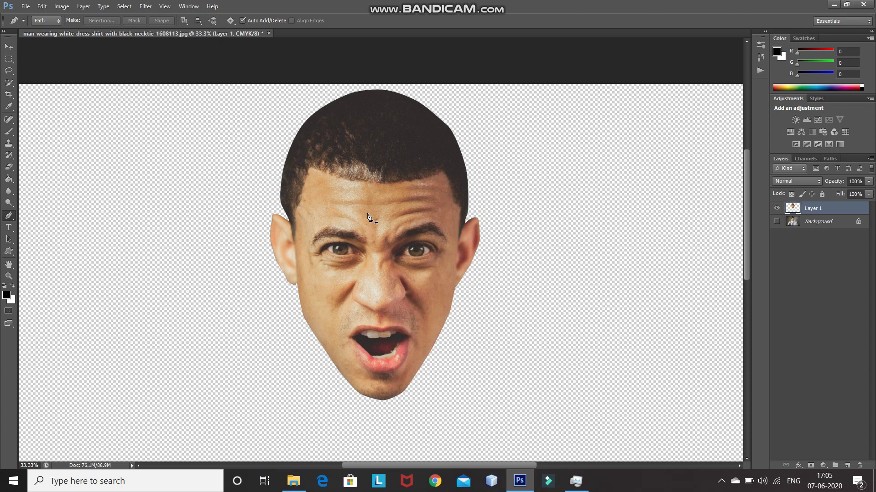
Crop the canvas closer to the head, trimming both sides and the empty area below the chin.
key(ctrl+minus)
key(ctrl+minus)
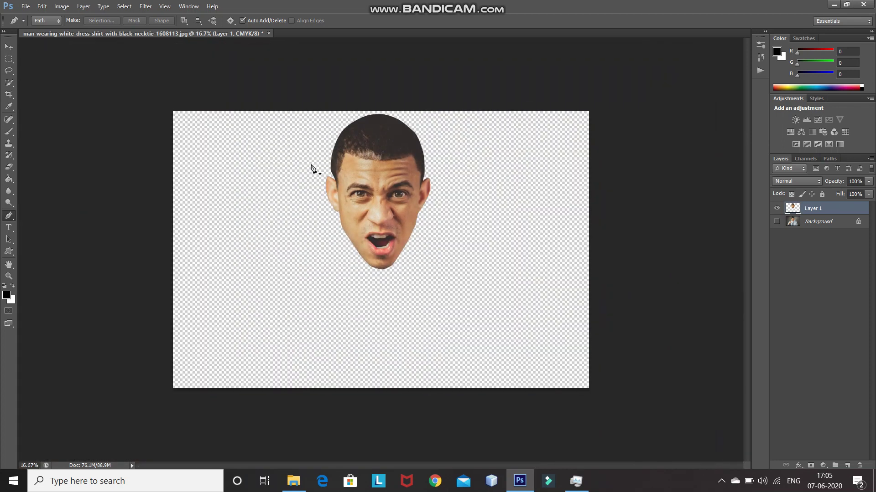
click(8, 94)
drag(387, 387, 382, 349)
drag(587, 250, 506, 246)
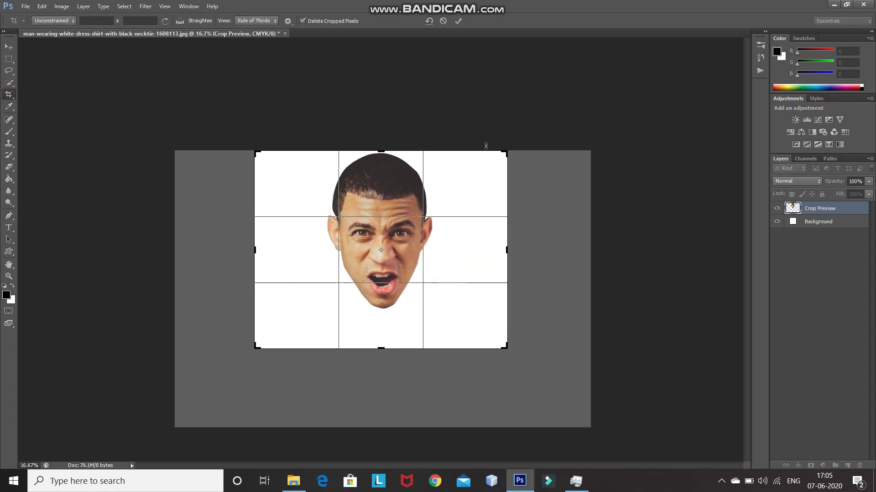
click(458, 21)
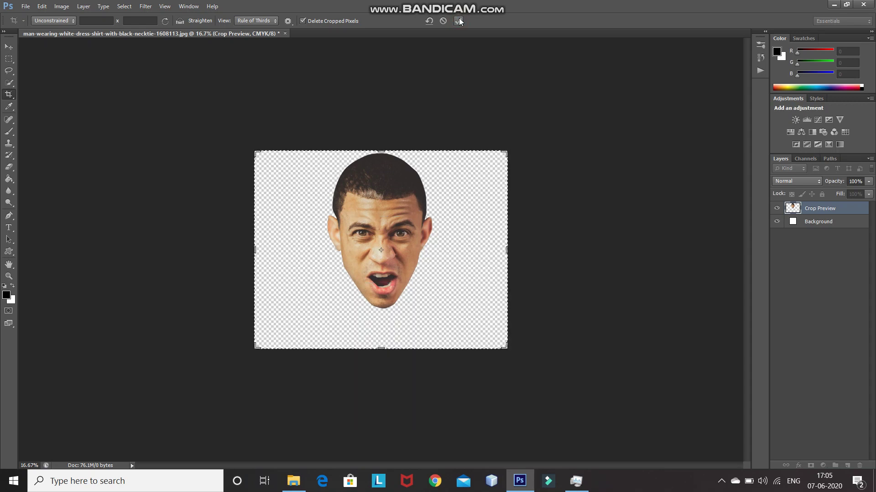
Move the cut-out head slightly down so it sits centred on the cropped canvas.
click(4, 50)
drag(353, 208, 349, 225)
scroll(351, 228, up, 3)
scroll(354, 230, down, 1)
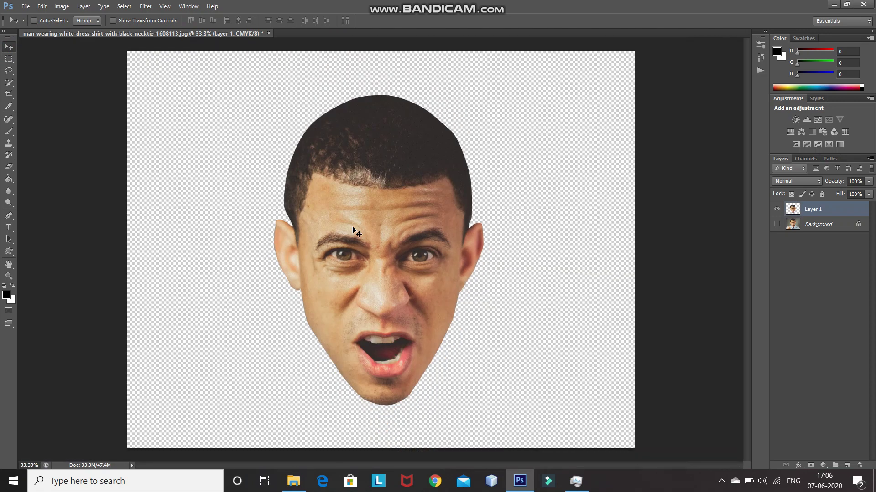
Duplicate the head layer and rename the copy "Face".
key(ctrl+j)
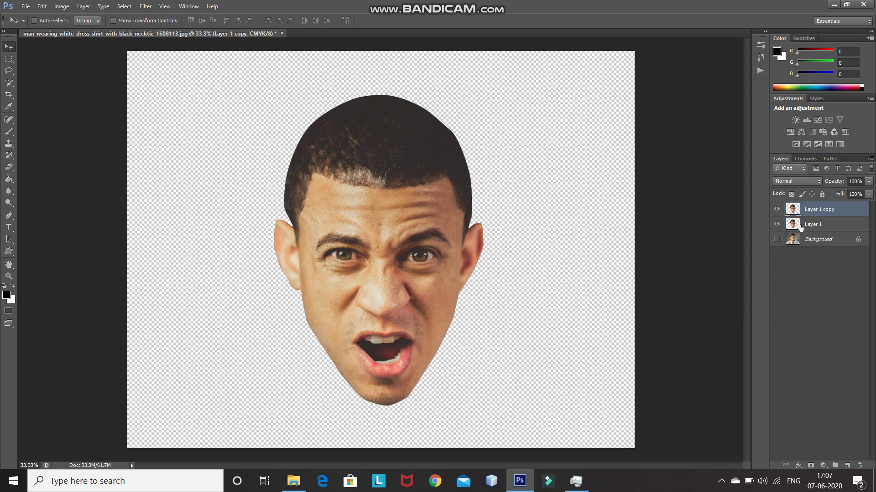
double_click(817, 209)
text(Face)
key(Return)
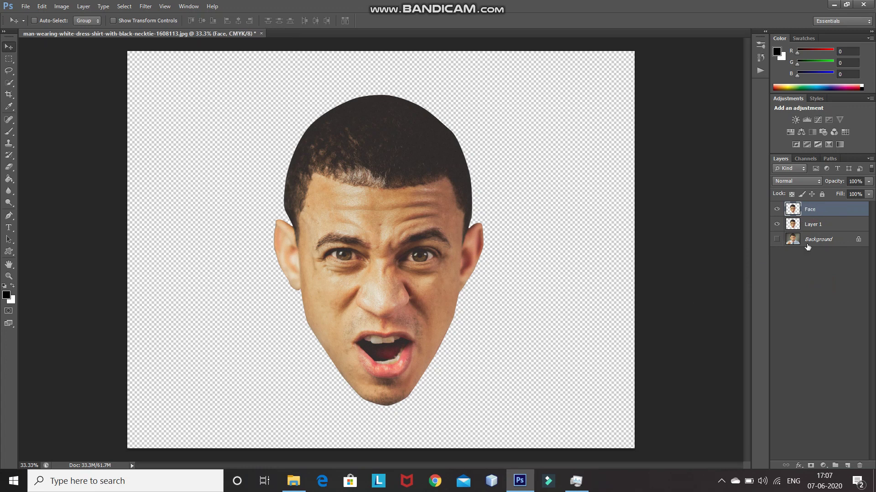
Rename the original head layer, Layer 1, as "Backup".
double_click(818, 224)
text(Back)
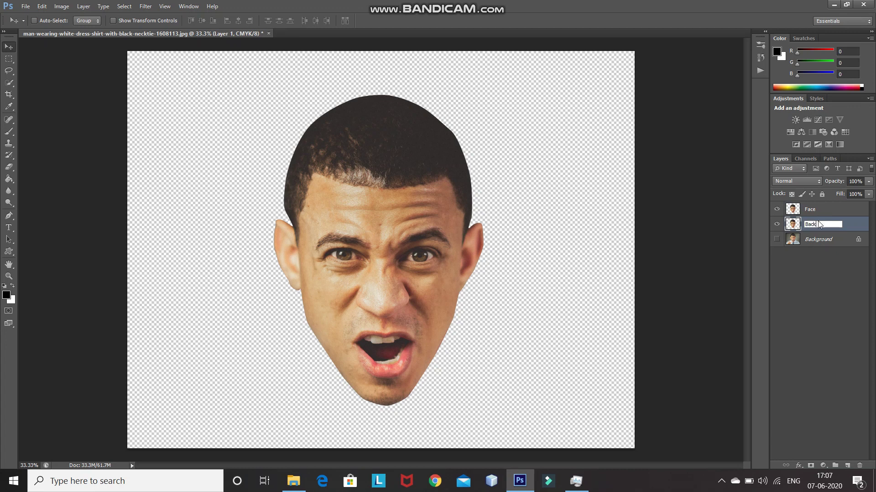
text(up)
key(Return)
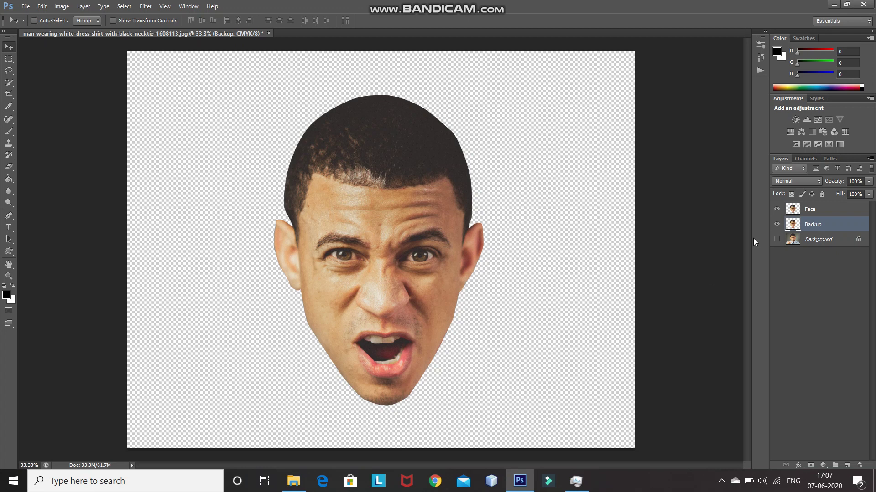
Apply the Diffuse filter in Anisotropic mode to the Face layer.
click(821, 211)
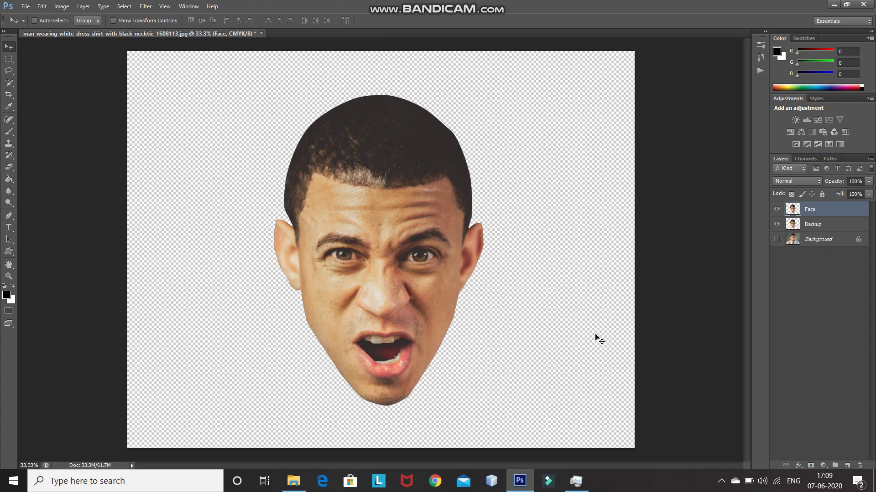
click(146, 6)
mouse_move(157, 190)
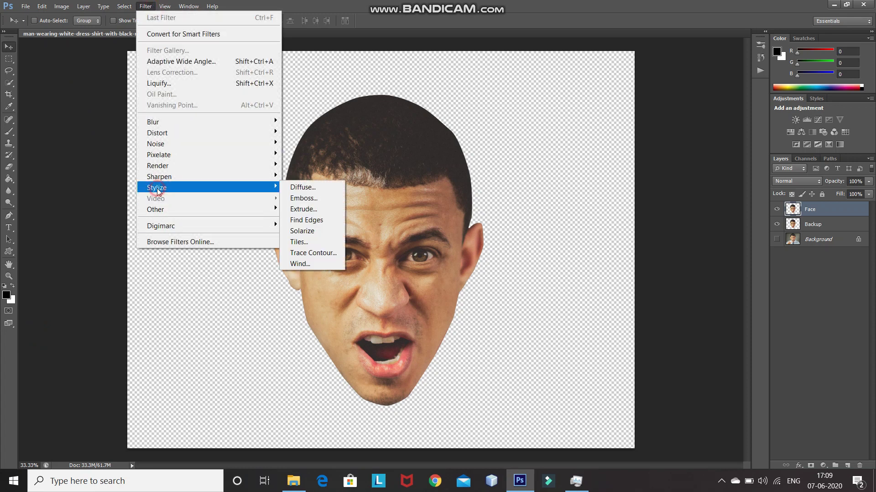
click(317, 188)
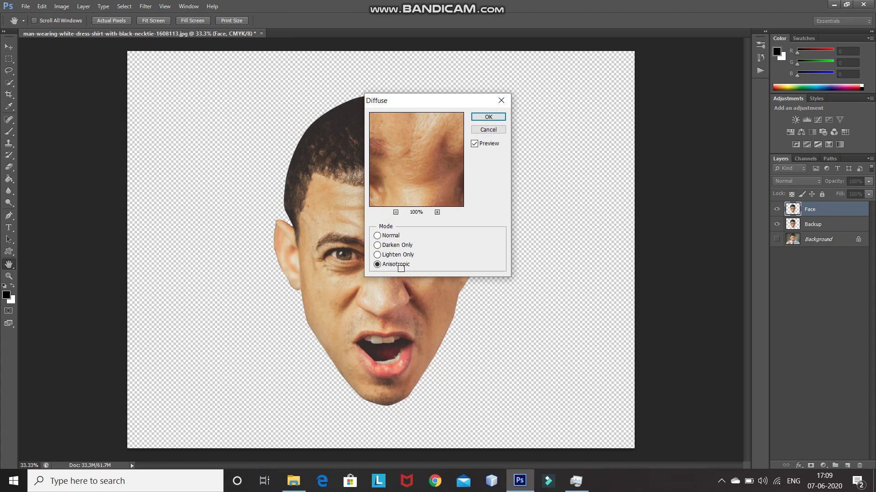
click(486, 118)
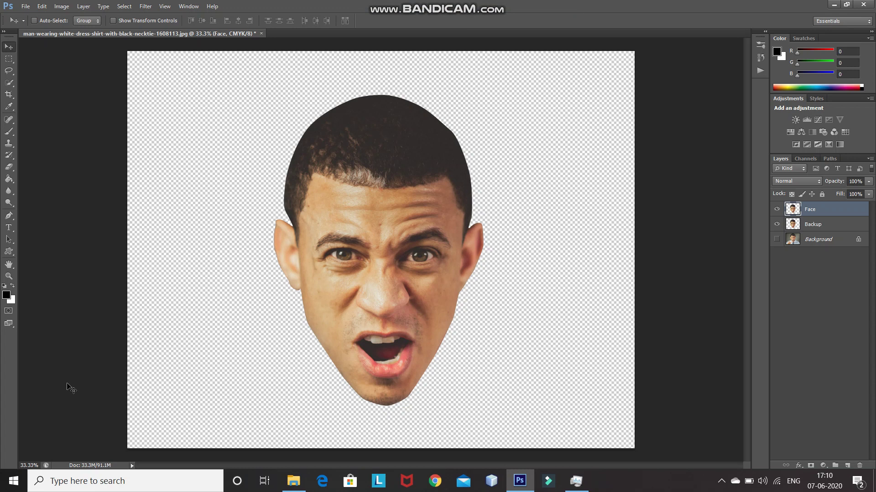
Rotate the canvas 90° clockwise and reapply the Diffuse filter to the Face layer.
click(59, 6)
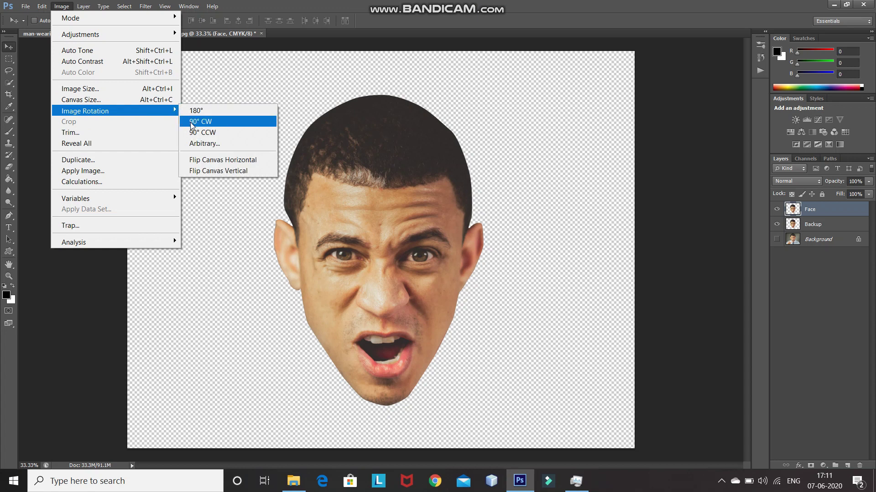
click(201, 122)
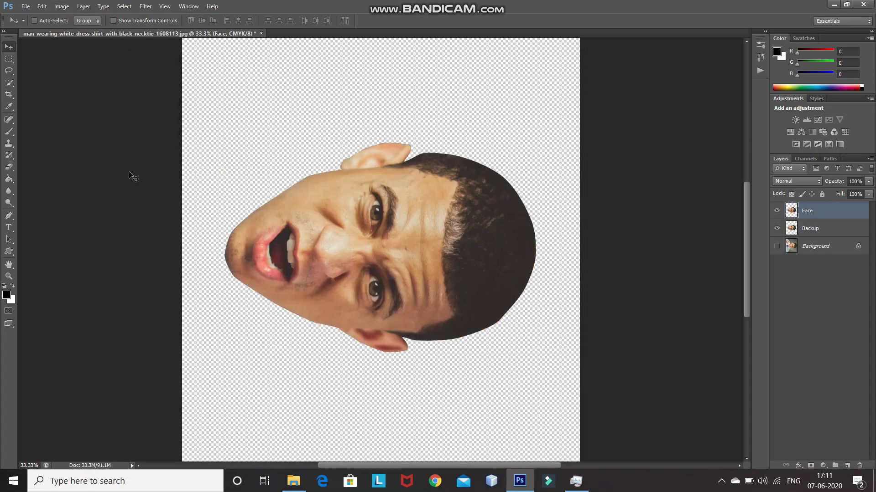
click(145, 6)
click(150, 18)
Rotate the canvas another 90° clockwise so the face is upside down, and repeat the Diffuse filter.
click(59, 6)
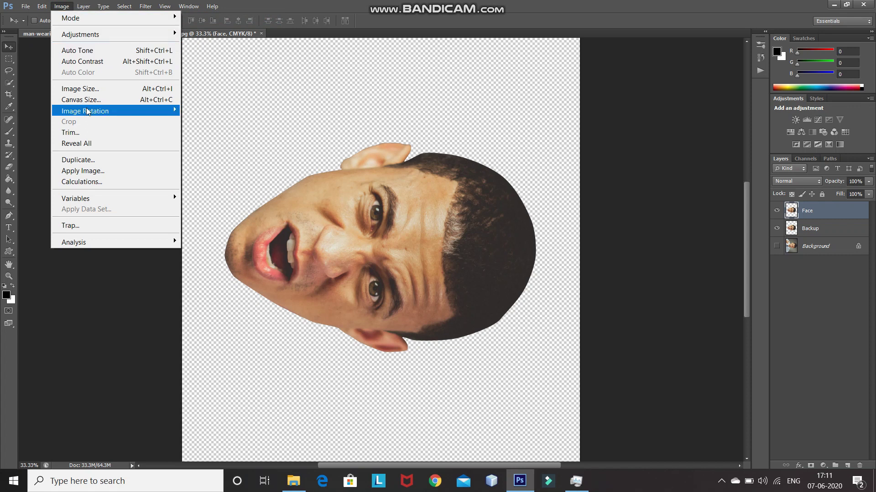
mouse_move(156, 114)
click(196, 121)
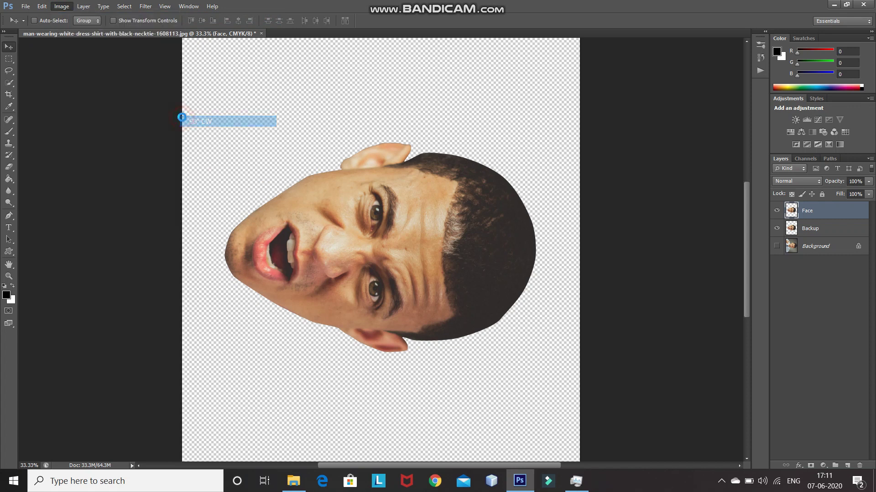
click(145, 7)
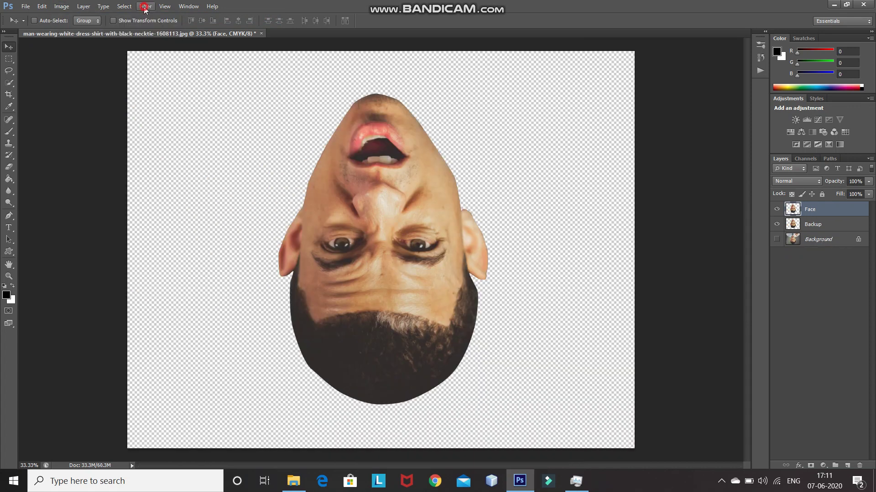
click(152, 19)
Rotate the canvas another 90° clockwise so the head lies sideways, and repeat the Diffuse filter on the Face layer.
click(61, 6)
mouse_move(91, 119)
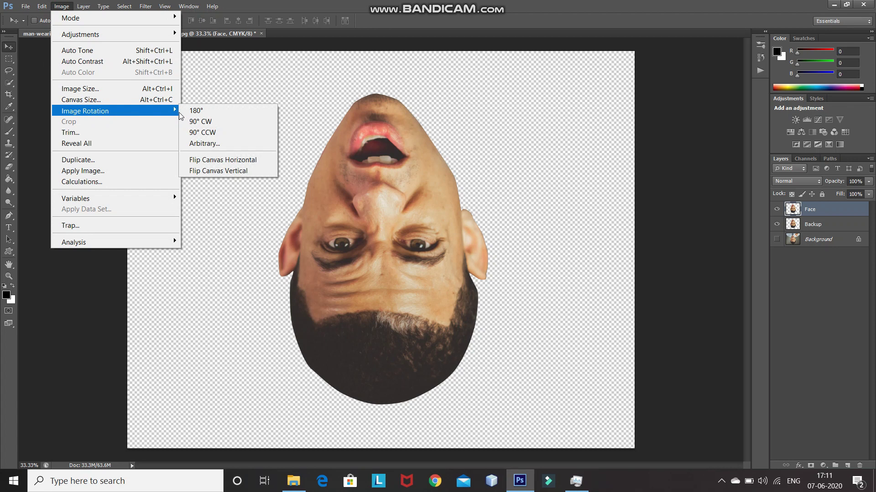
click(185, 121)
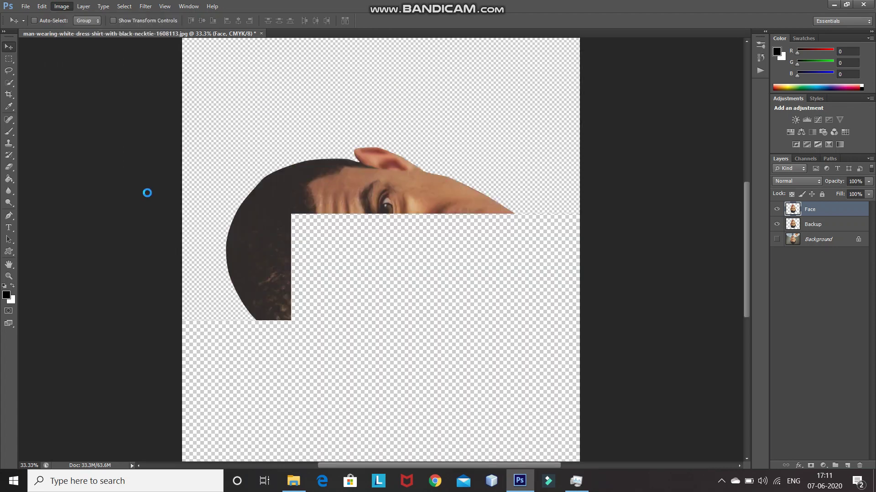
click(149, 10)
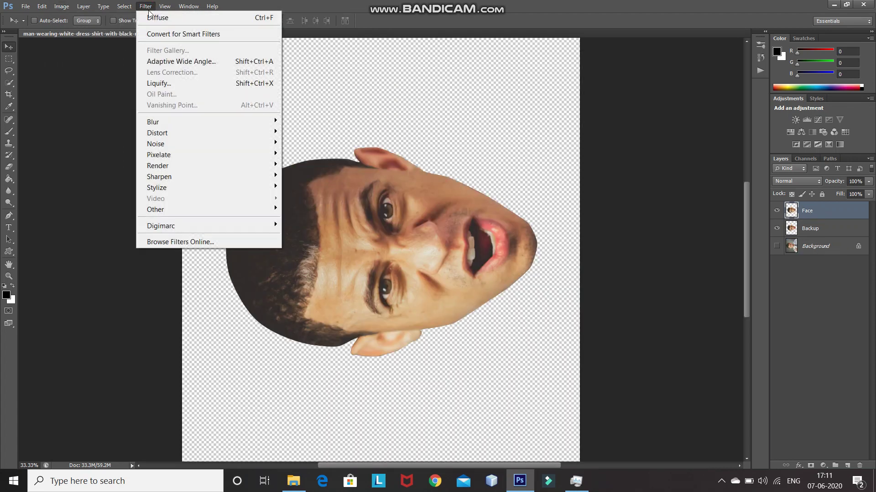
click(149, 17)
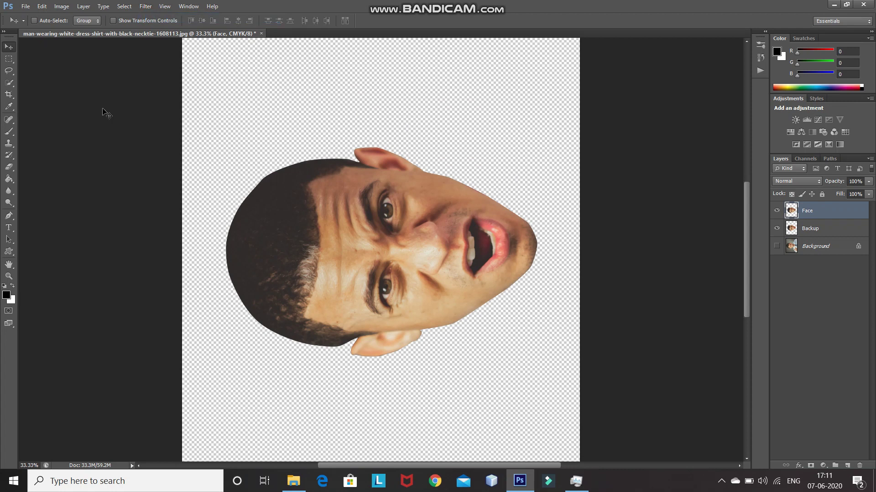
Rotate the canvas 90° clockwise once more to bring the head back upright.
click(60, 7)
mouse_move(114, 111)
click(188, 128)
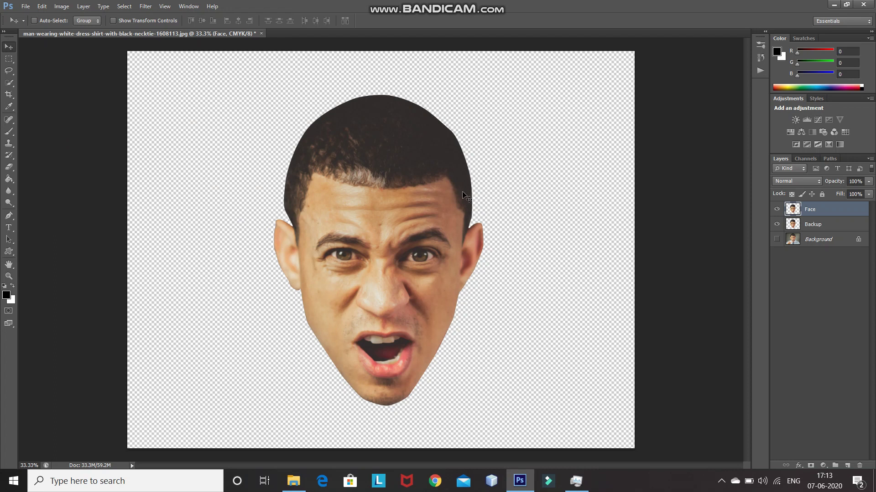
Apply a Surface Blur to the Face layer with a radius of 20 pixels and a threshold of 7 levels.
click(143, 6)
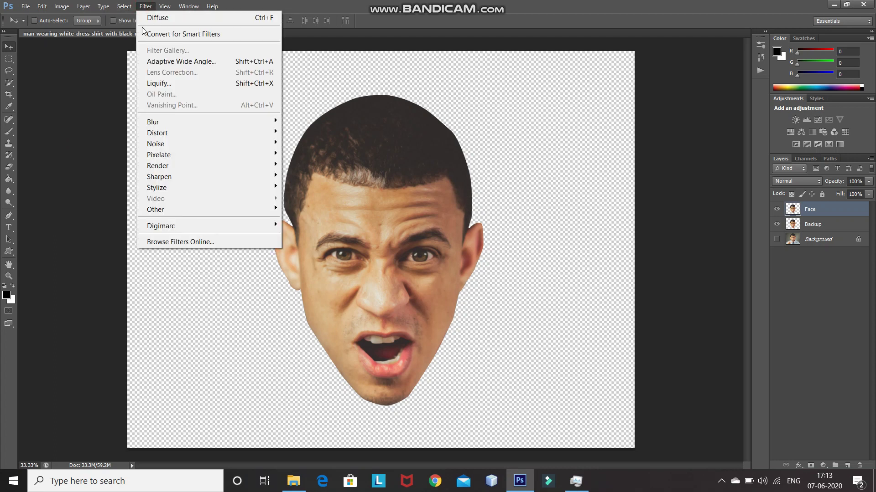
mouse_move(222, 124)
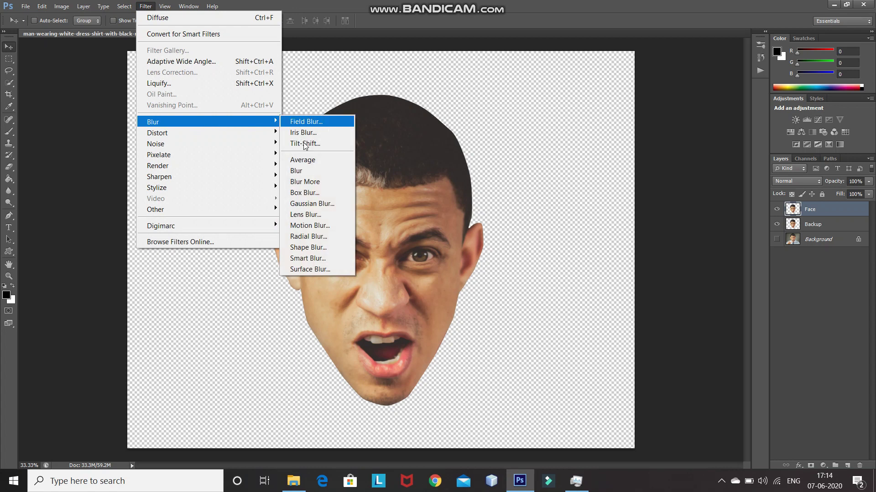
click(311, 269)
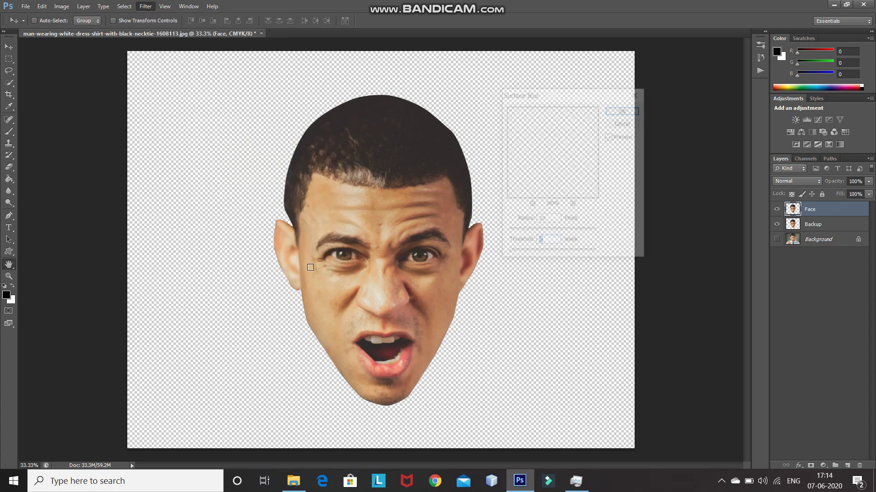
click(550, 220)
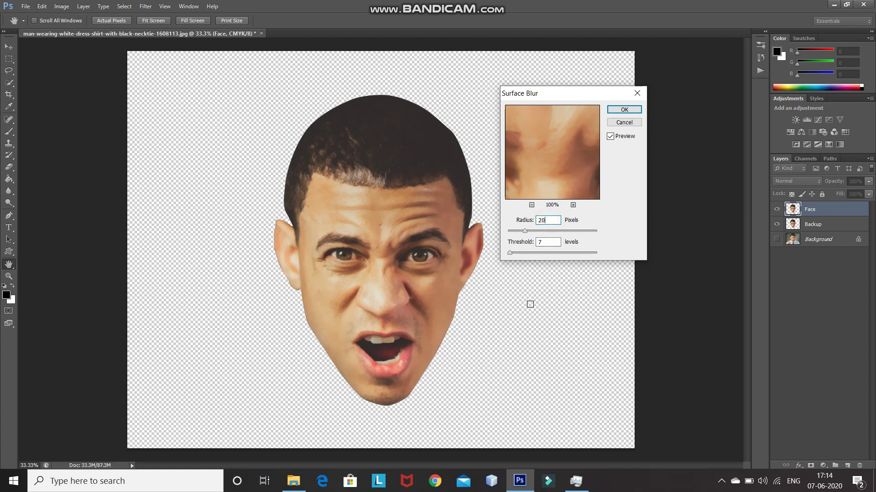
click(553, 242)
click(611, 138)
click(611, 137)
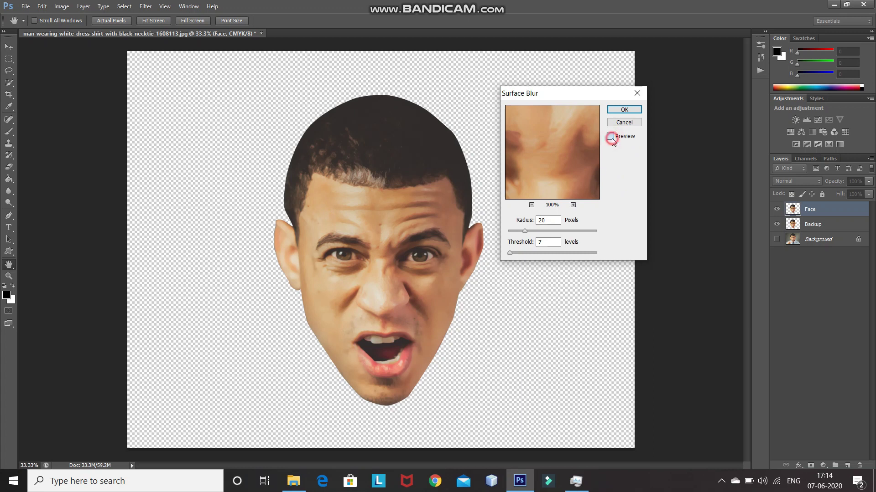
click(624, 110)
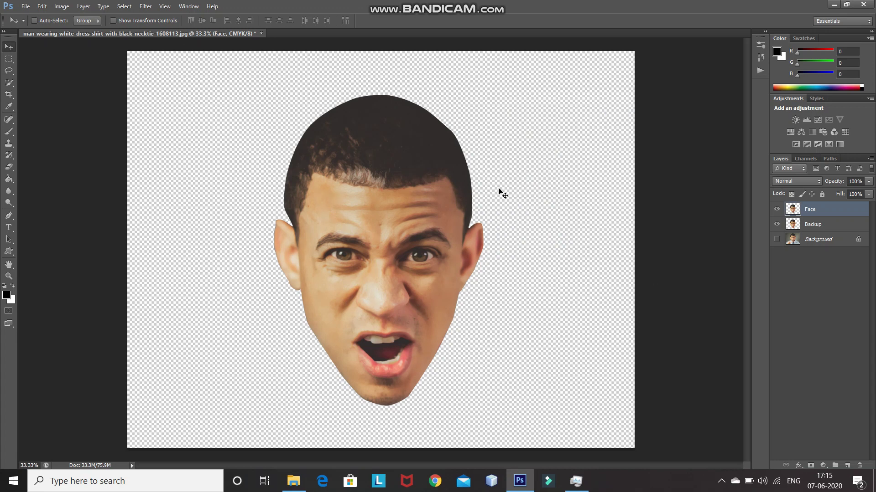
Apply Smart Sharpen to the Face layer with an amount of 200% and a radius of 2 px.
click(143, 8)
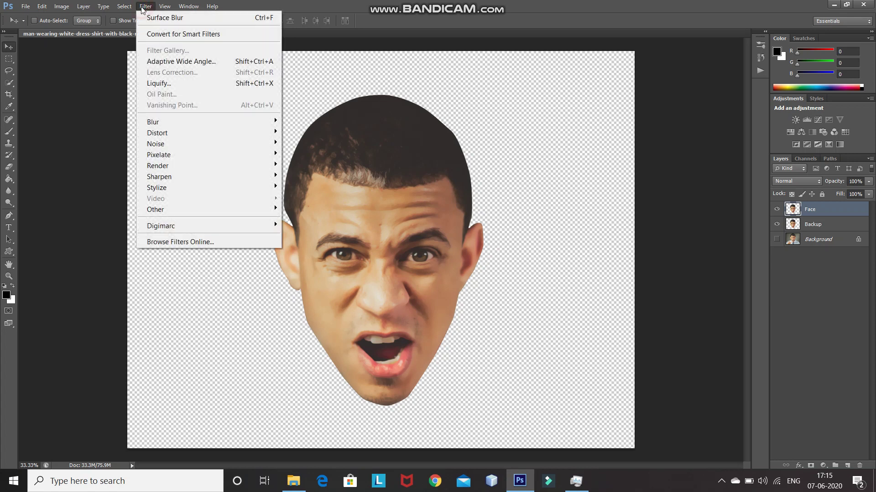
mouse_move(169, 175)
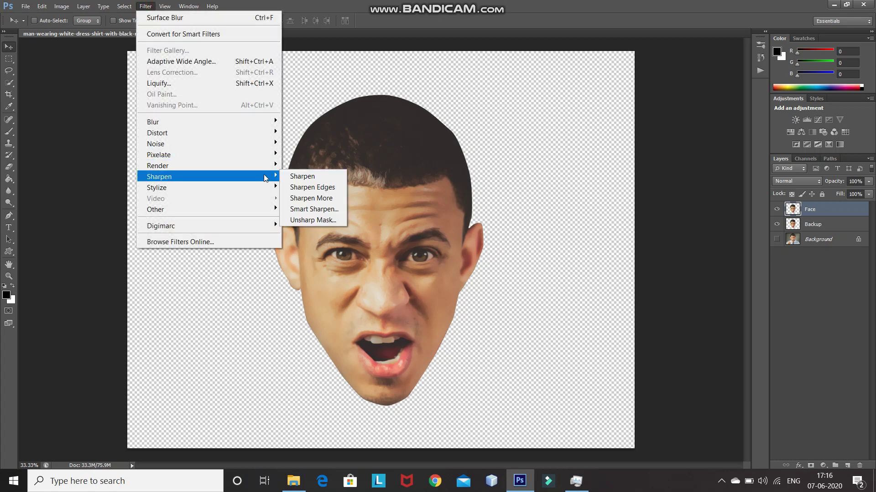
click(296, 210)
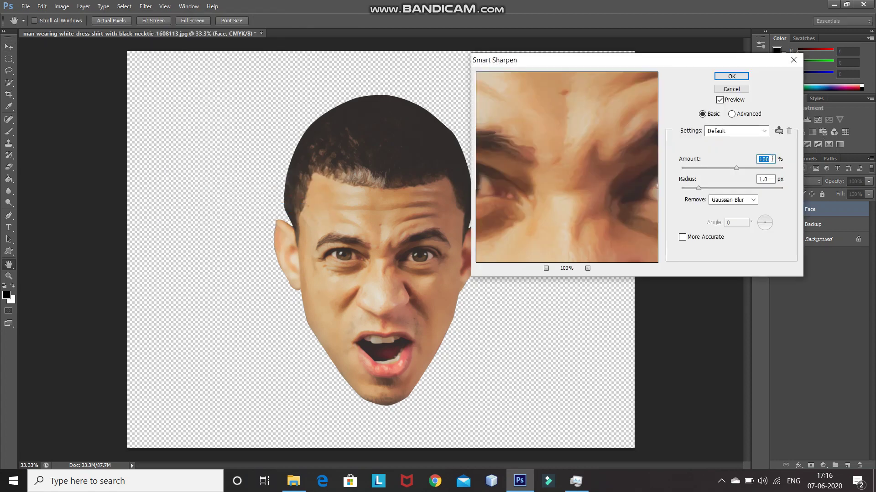
text(200)
click(763, 179)
key(BackSpace)
text(2)
click(732, 77)
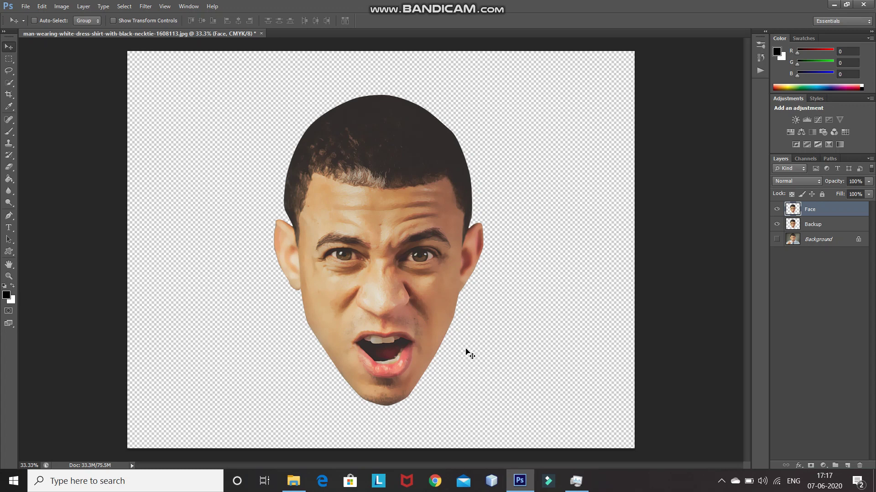
Apply an Unsharp Mask to the Face layer with amount 30%, radius 50 pixels and threshold 0, comparing the preview on and off.
click(142, 6)
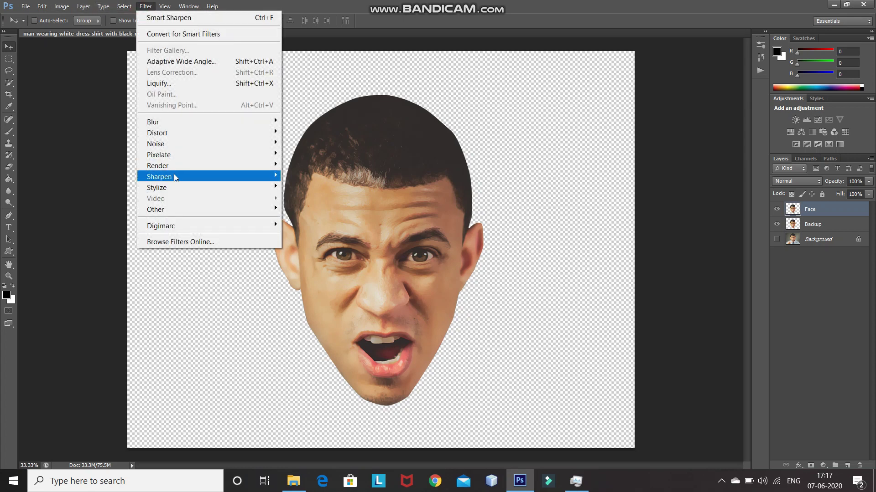
mouse_move(175, 179)
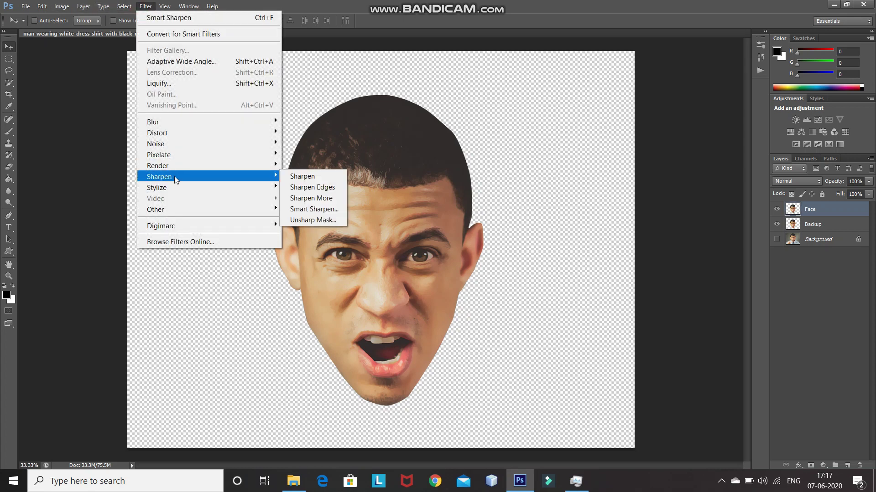
click(294, 220)
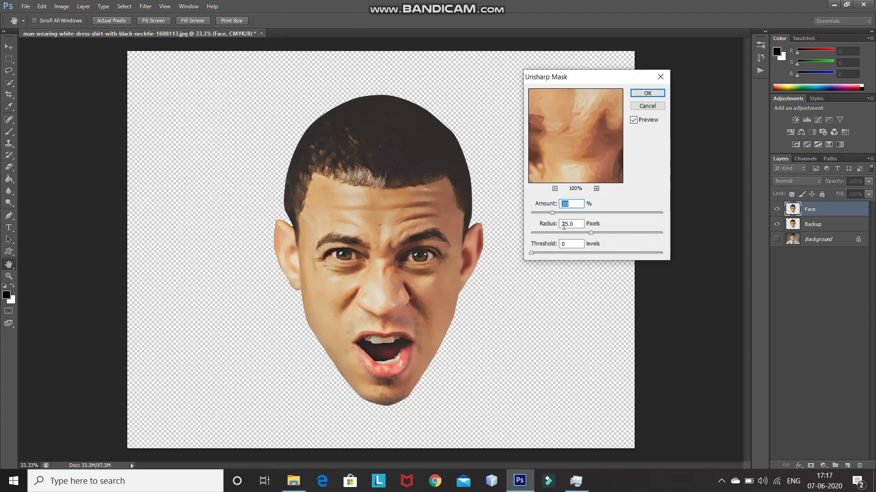
double_click(564, 224)
text(1)
text(50)
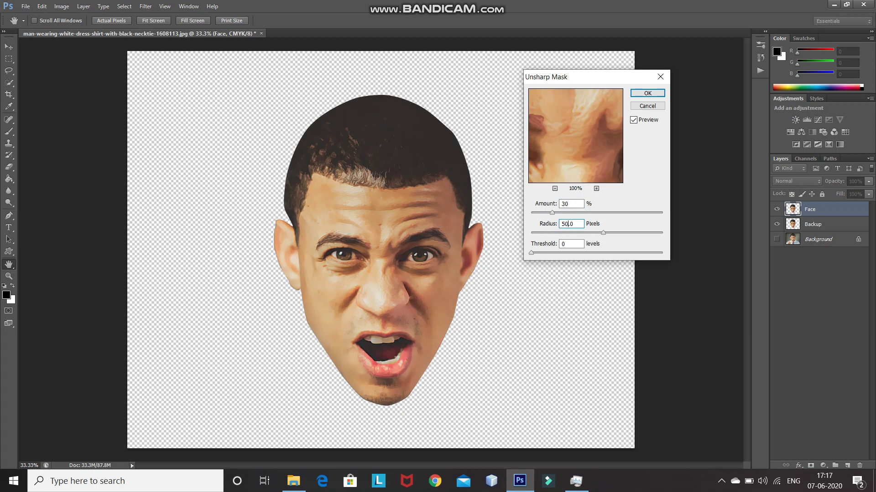
click(633, 120)
click(633, 120)
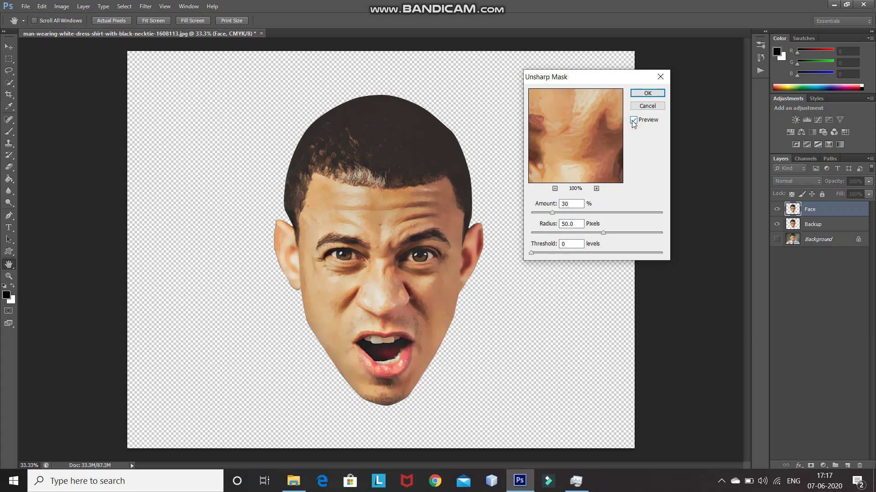
click(633, 120)
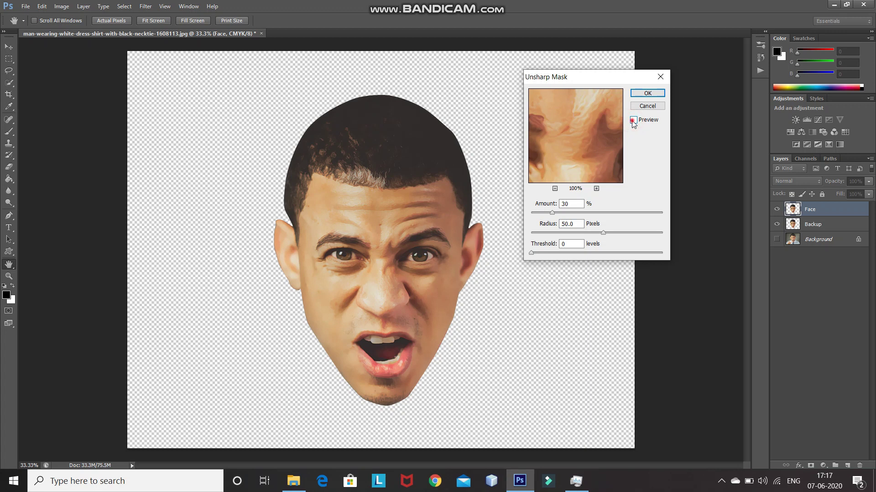
click(633, 120)
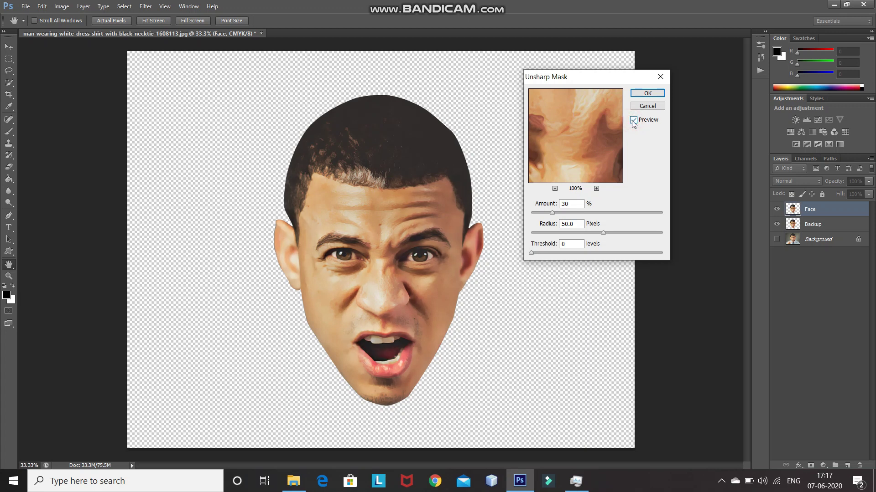
click(648, 94)
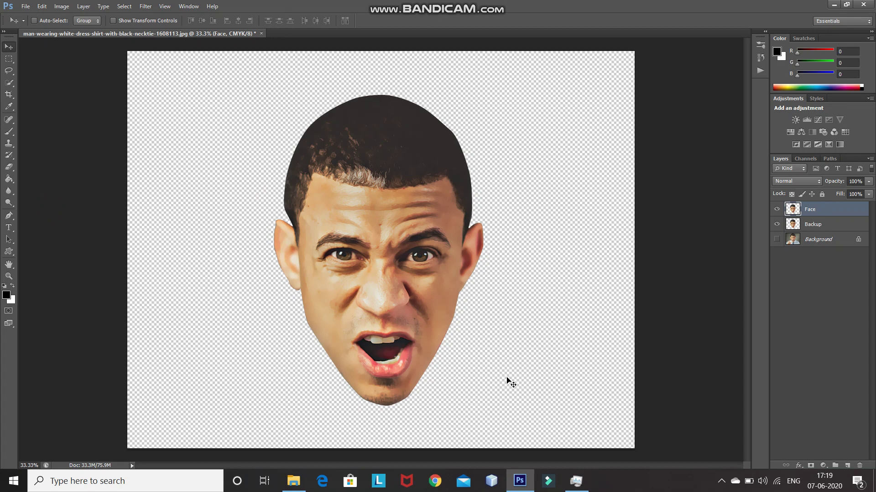
Duplicate the Face layer and apply a High Pass filter with a 3-pixel radius to the copy.
key(ctrl+j)
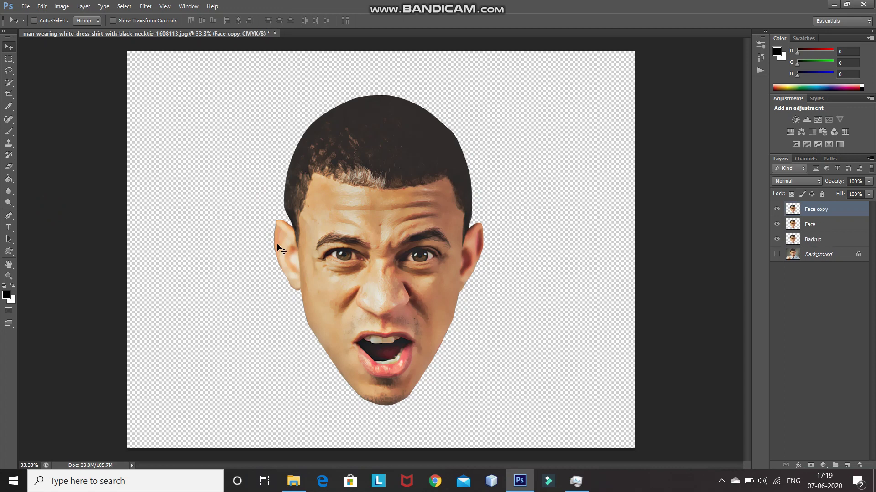
click(146, 6)
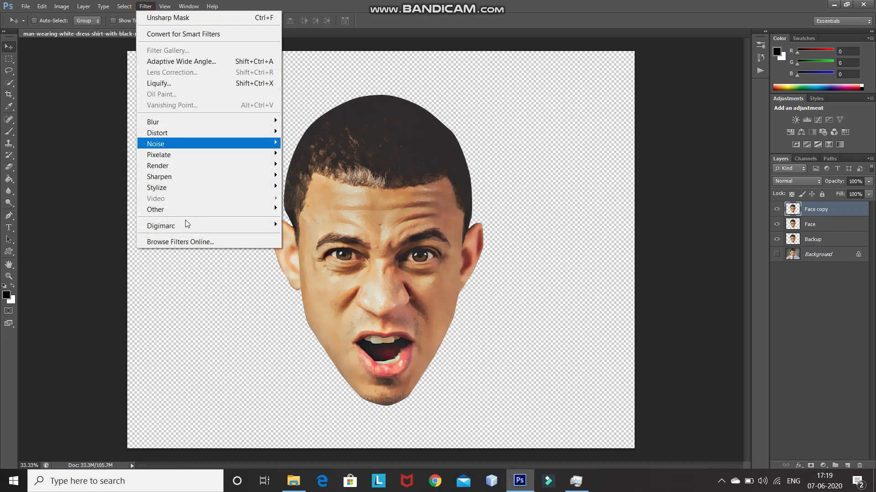
mouse_move(226, 207)
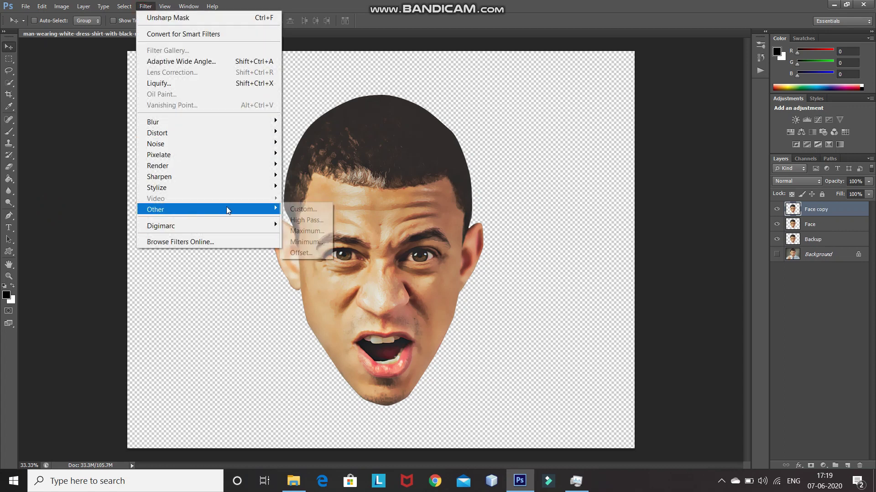
click(303, 220)
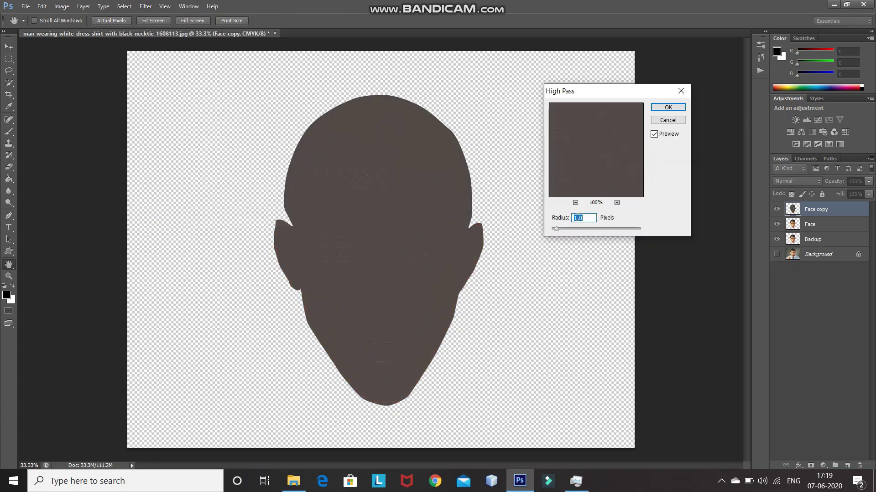
click(577, 218)
text(3)
click(667, 108)
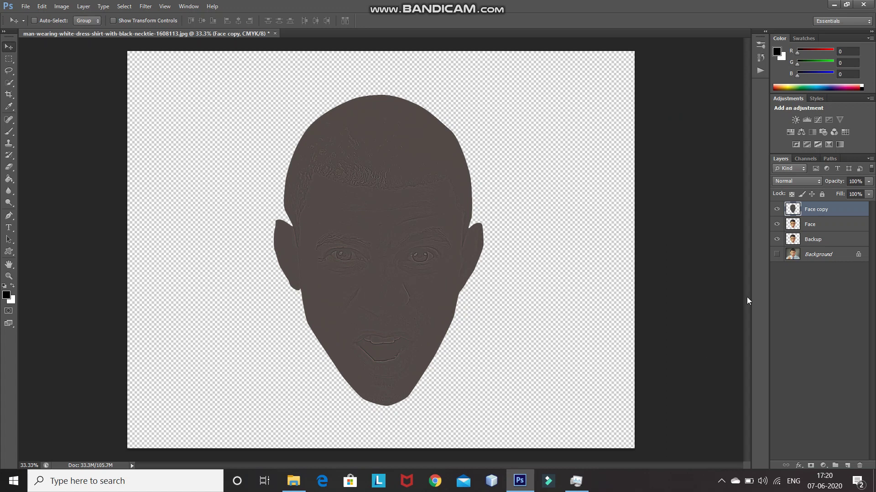
Set the Face copy layer's blend mode to Overlay and compare the face with that layer hidden and shown.
click(790, 182)
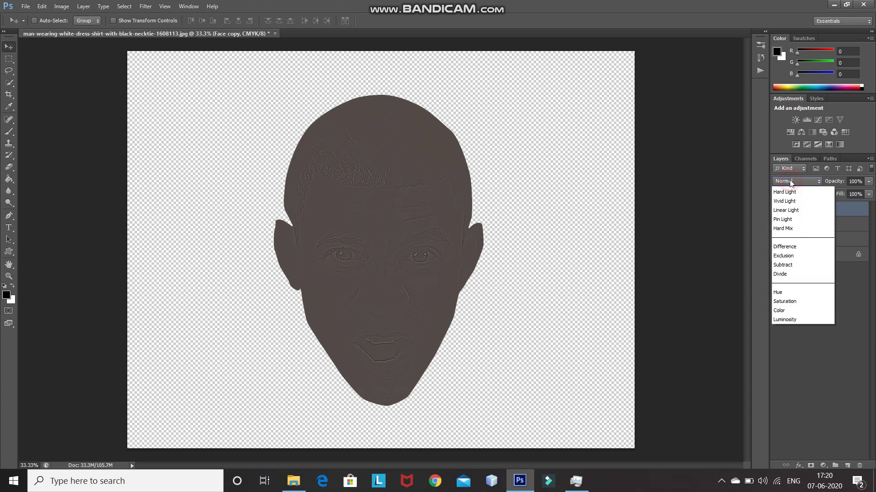
click(786, 329)
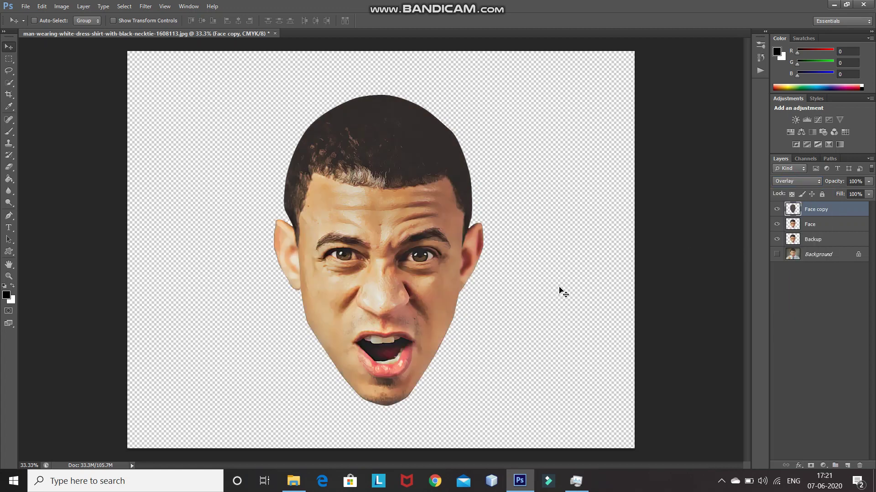
key(ctrl+plus)
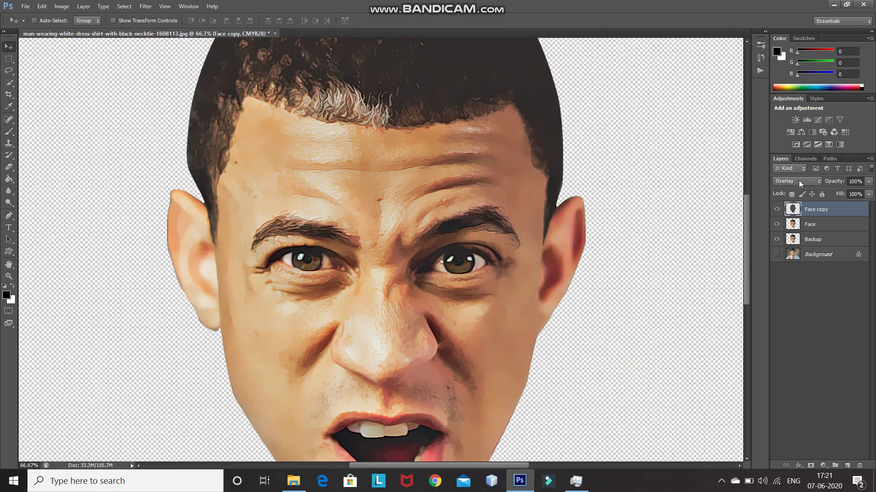
click(777, 209)
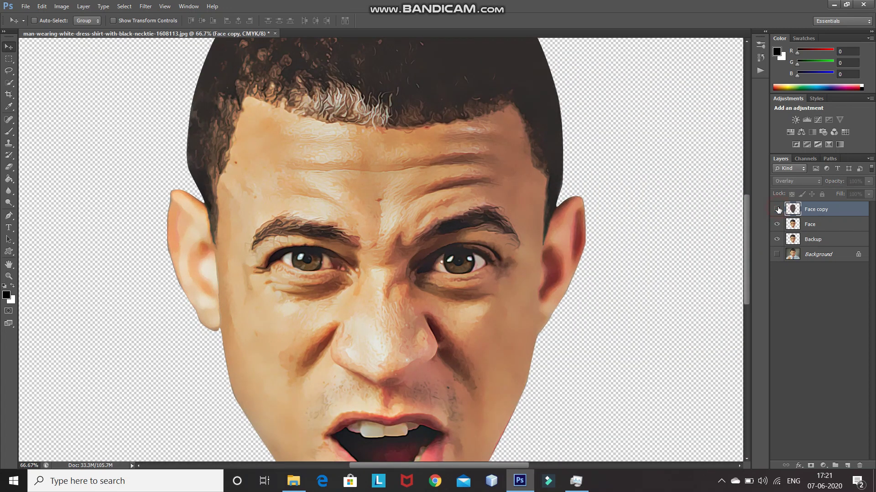
click(777, 209)
click(777, 209)
click(777, 209)
key(ctrl+minus)
key(ctrl+minus)
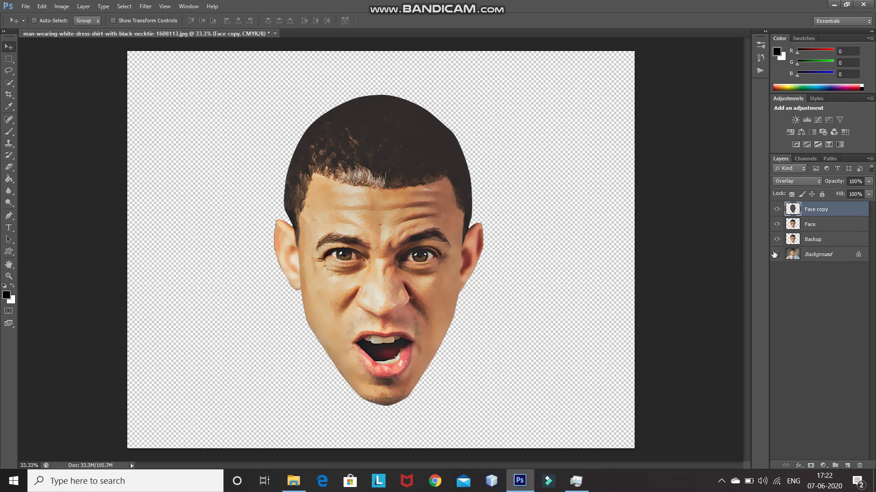
Merge the Face copy and Face layers into one layer.
shift+click(830, 228)
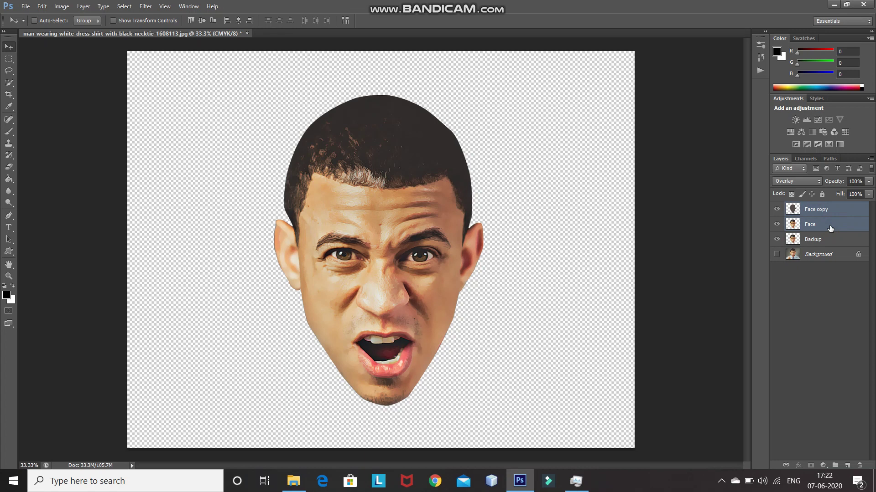
right_click(860, 214)
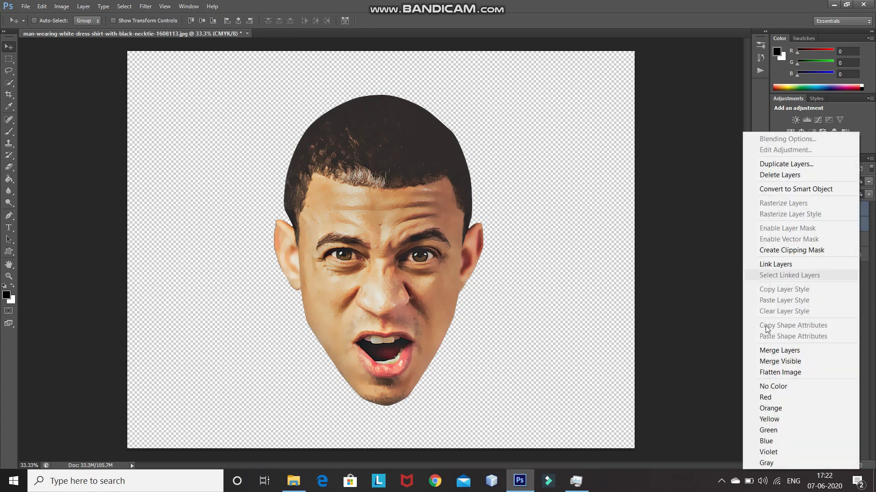
click(770, 350)
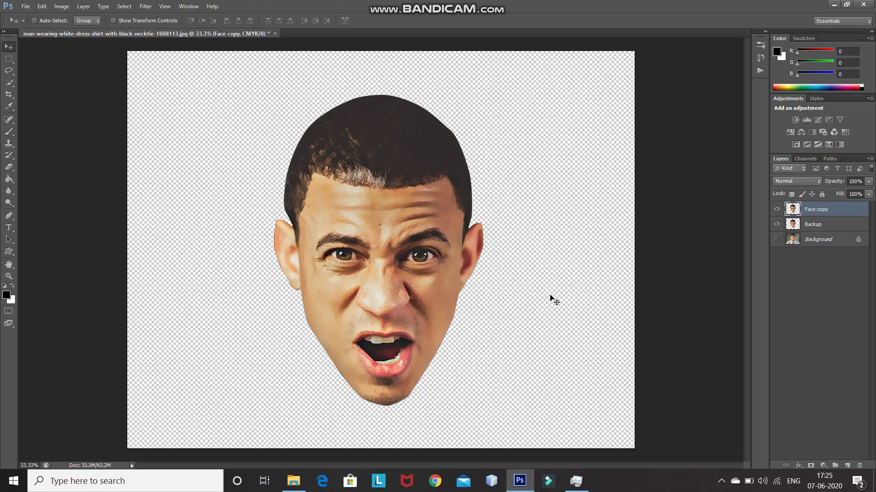
Rotate the whole image clockwise in 90° turns until the face is upright again.
click(61, 6)
click(202, 118)
click(62, 6)
click(203, 118)
click(145, 6)
click(196, 120)
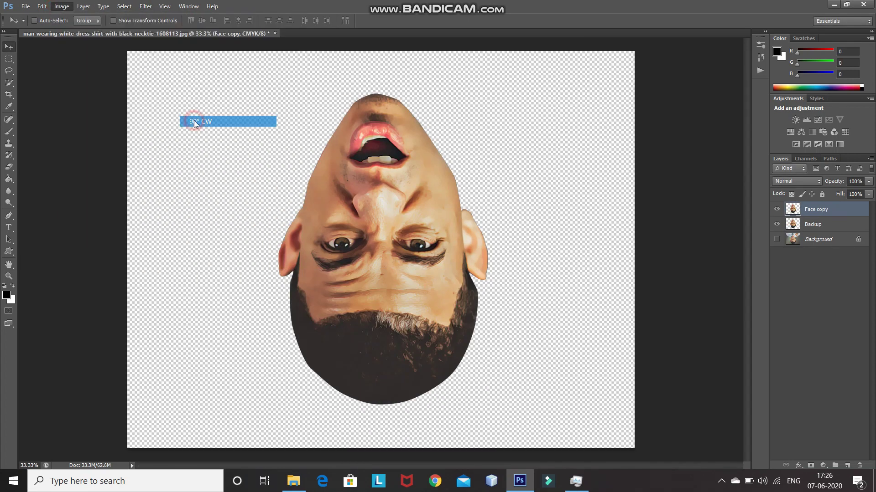
click(62, 6)
click(202, 117)
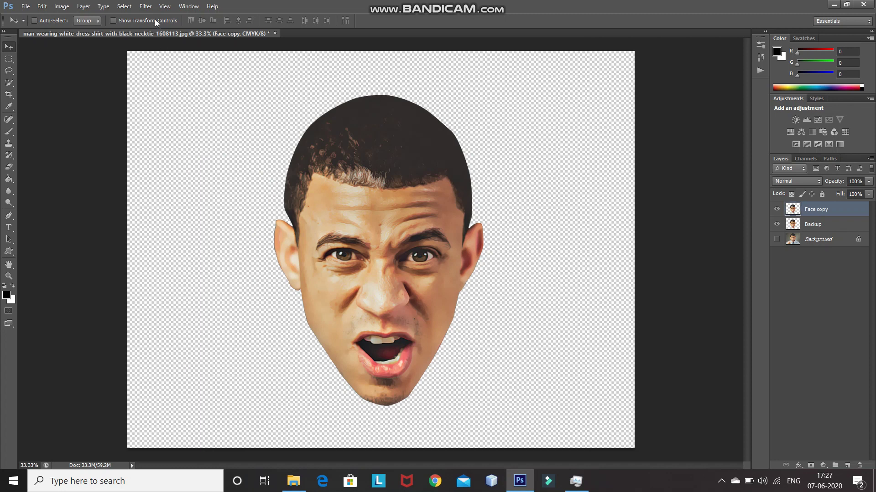
Apply a Surface Blur to the merged Face copy layer with radius 20 pixels and threshold 7 levels.
click(146, 7)
mouse_move(206, 122)
click(301, 269)
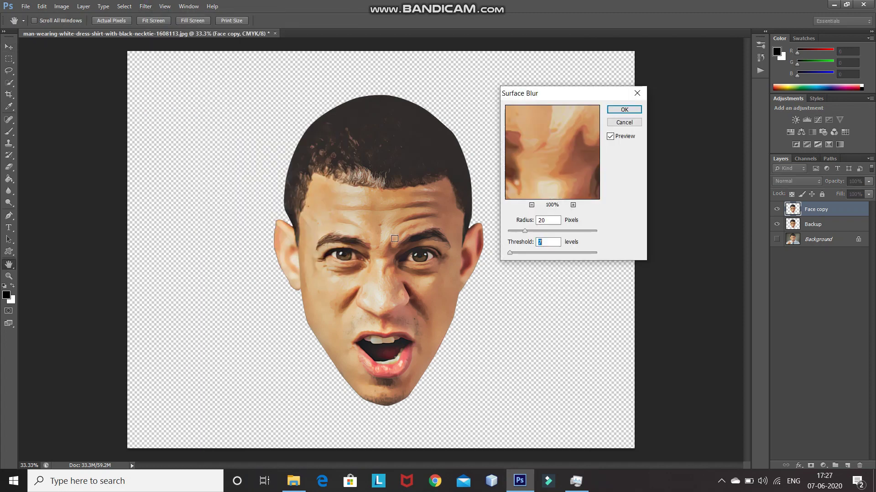
click(616, 110)
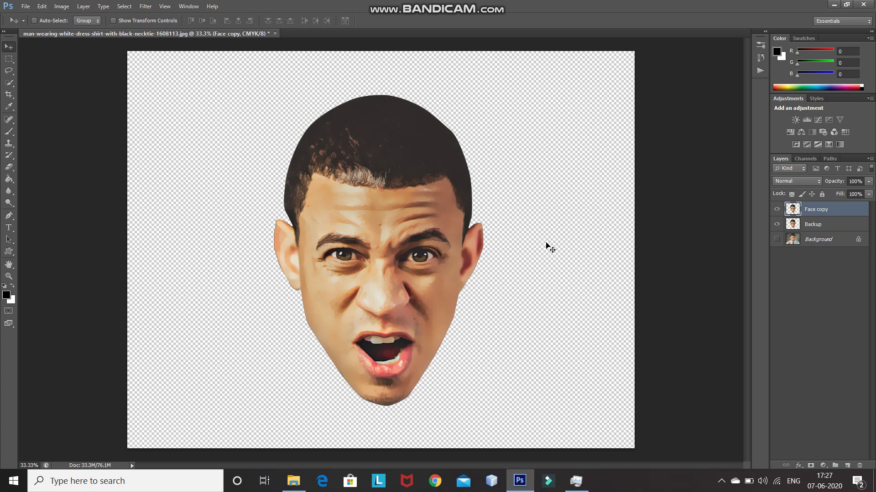
Apply Smart Sharpen to the Face copy layer with an amount of 100% and a radius of 1.0 px.
click(145, 7)
mouse_move(196, 176)
click(308, 212)
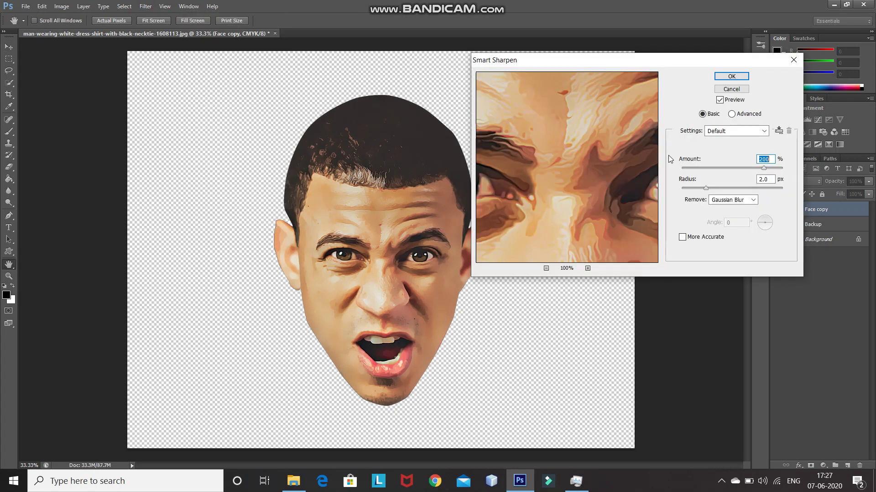
text(100)
double_click(763, 180)
text(1.0)
key(Return)
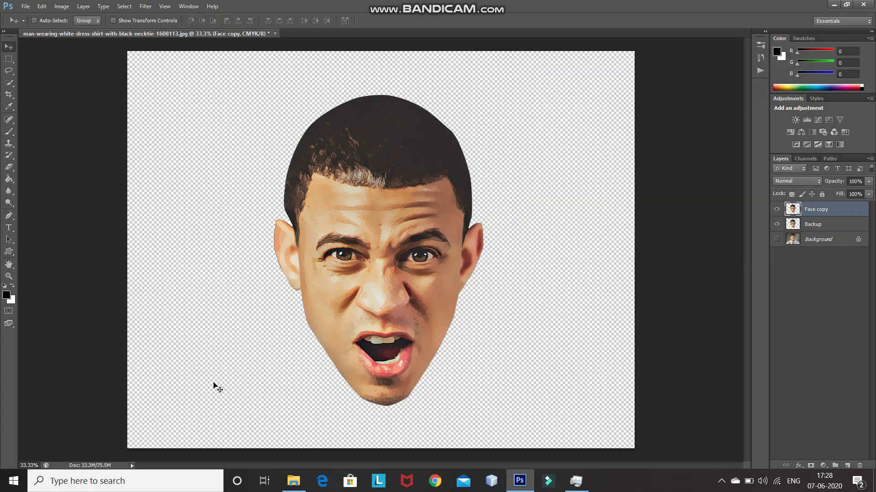
Apply an Unsharp Mask to the Face copy layer with amount 30%, radius 25 pixels and threshold 0.
click(142, 5)
click(310, 221)
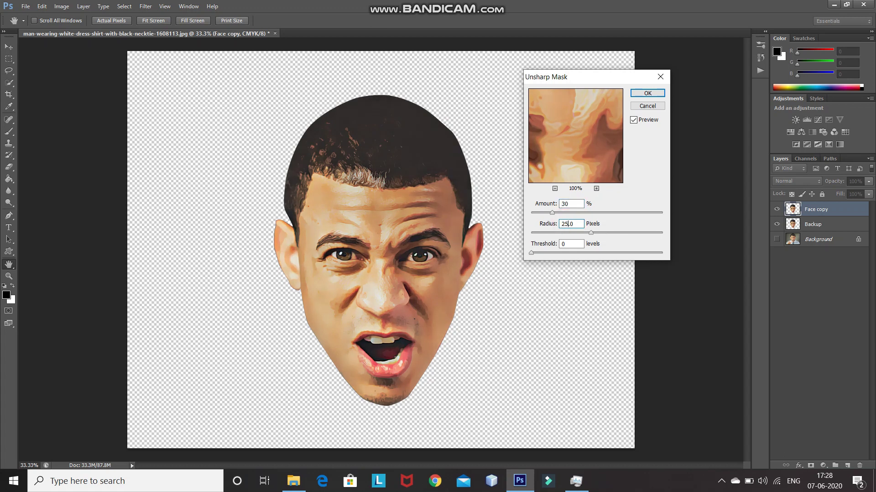
click(645, 94)
key(v)
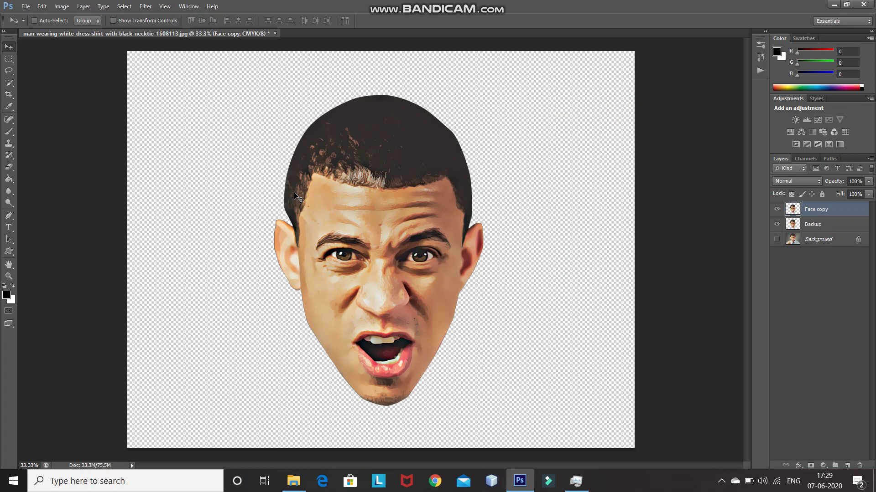
Duplicate the Face copy layer and apply a 3-pixel High Pass filter to the duplicate.
key(ctrl+j)
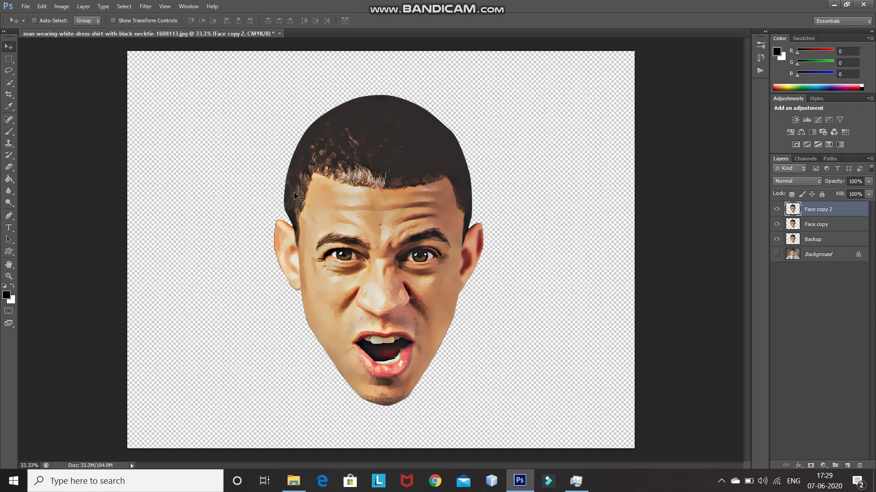
click(146, 6)
click(304, 208)
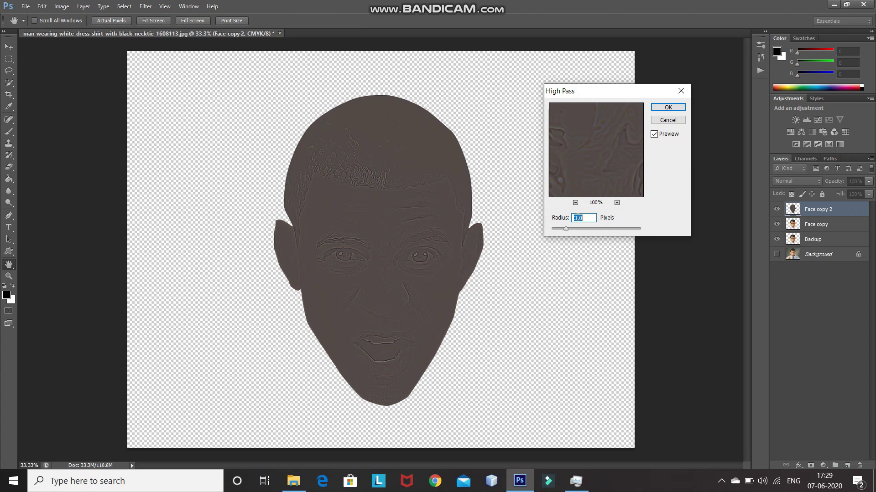
click(658, 107)
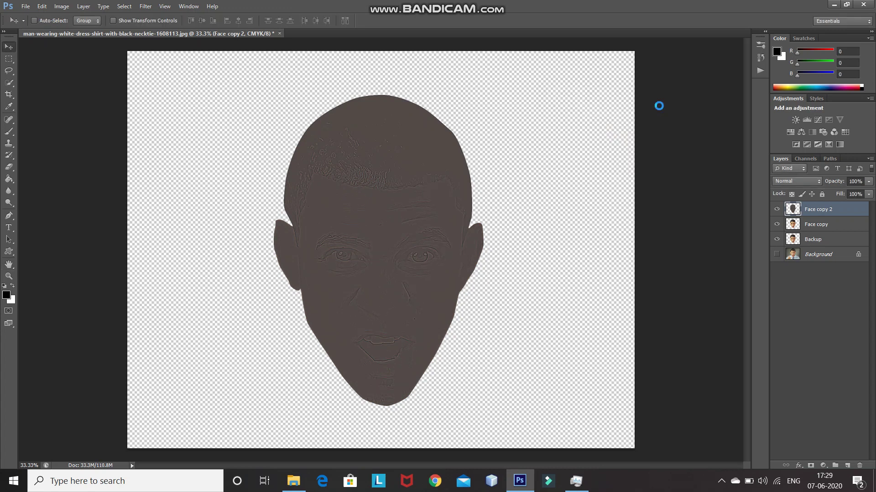
Set the High Pass layer's blend mode to Overlay and merge it with the Face copy layer.
click(782, 181)
click(781, 328)
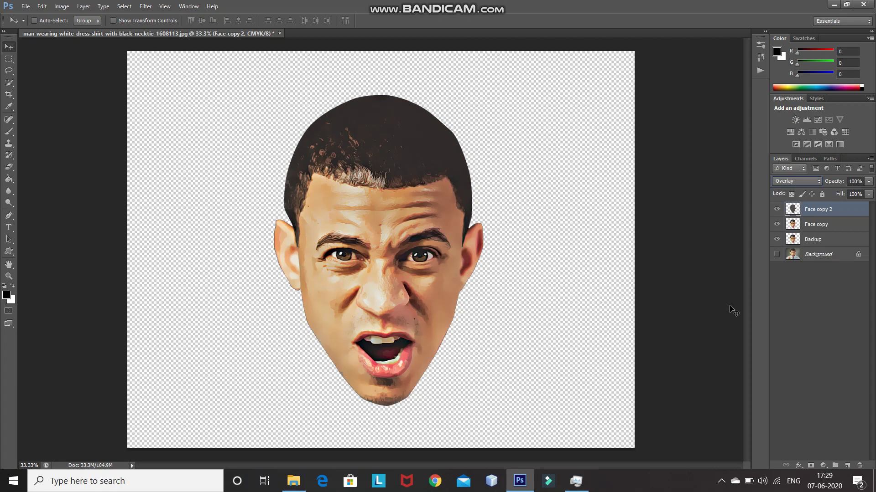
shift+click(812, 231)
key(ctrl+e)
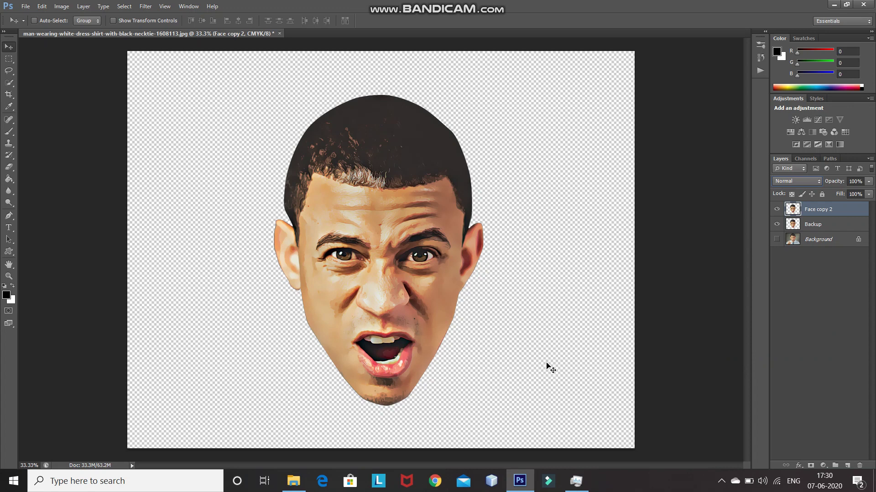
Add a light grey (d2d2d2) Solid Color fill layer directly above the Backup layer.
click(862, 228)
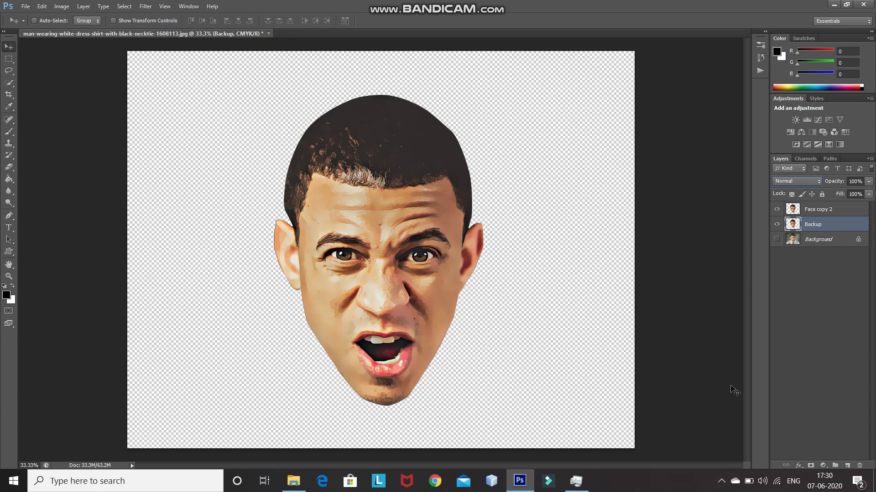
click(821, 465)
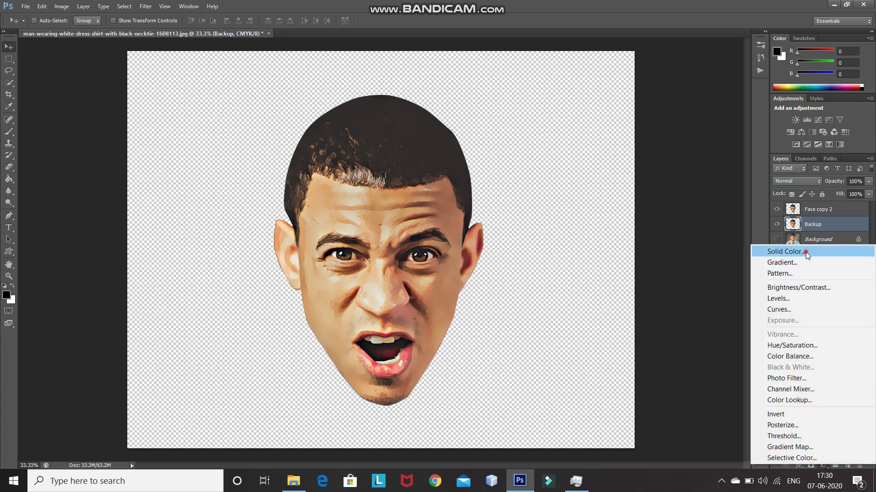
key(Escape)
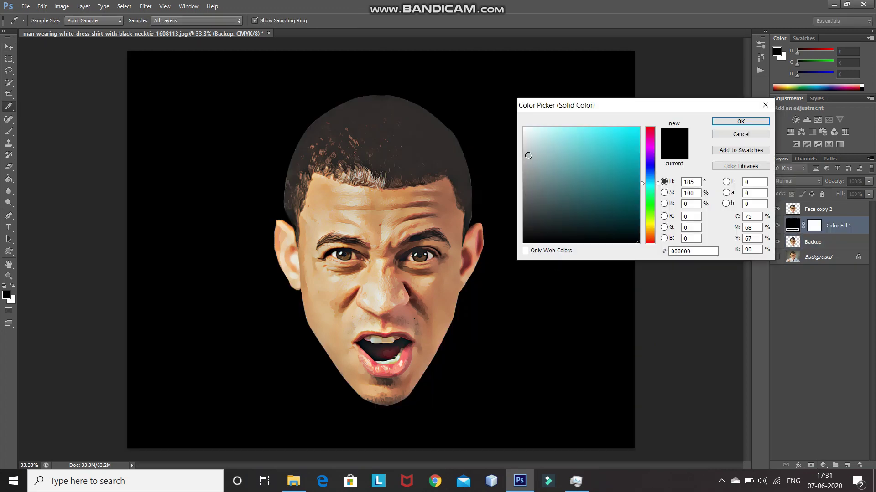
drag(528, 156, 519, 147)
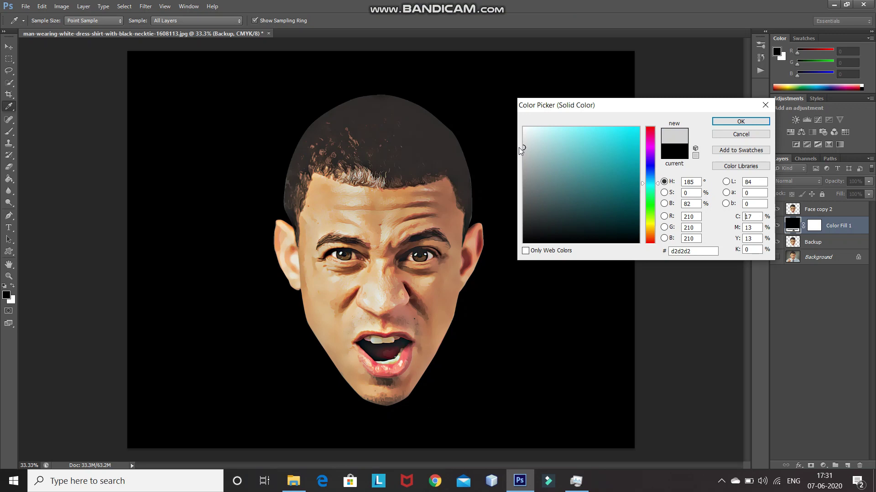
click(736, 121)
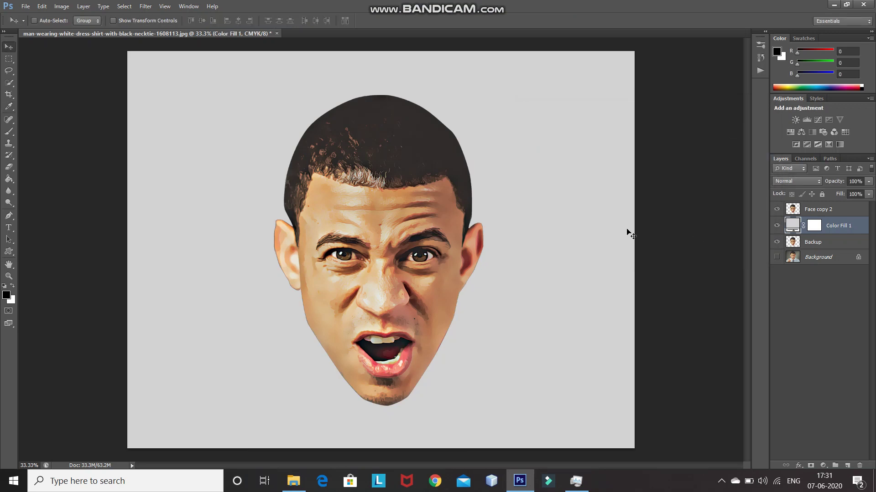
Add a white 50 px outside Stroke to the Face copy 2 layer.
click(860, 211)
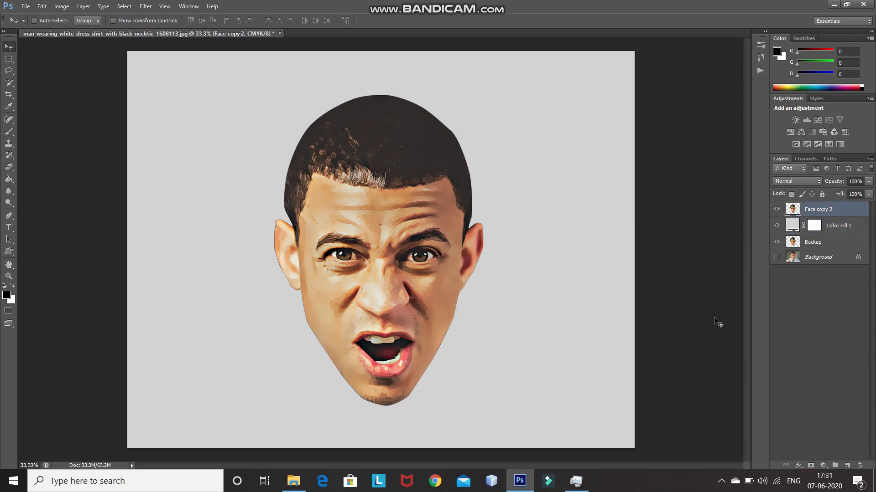
click(799, 465)
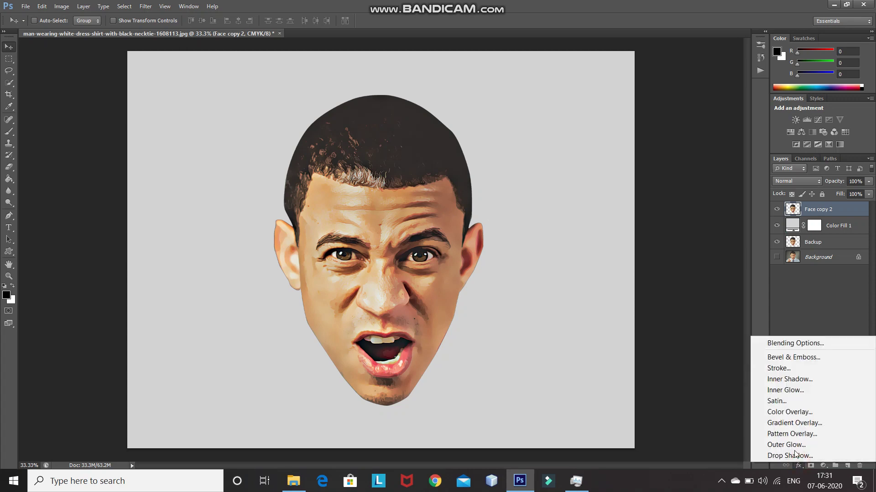
click(779, 344)
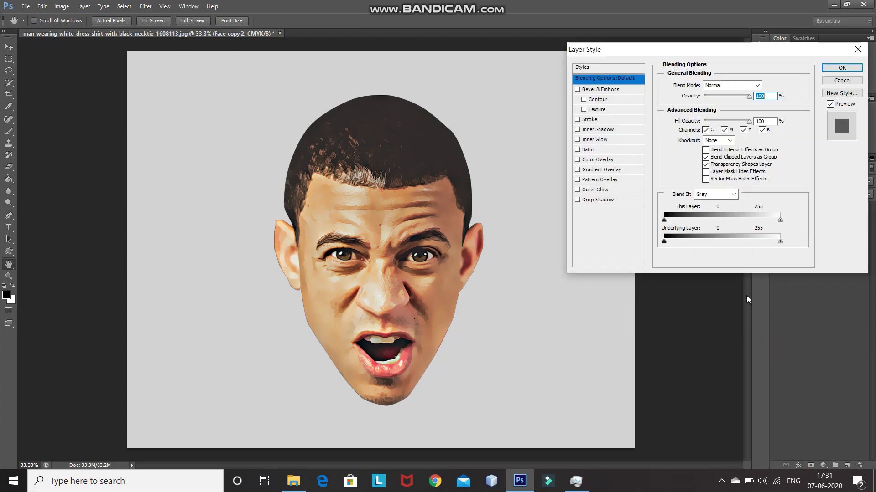
click(592, 120)
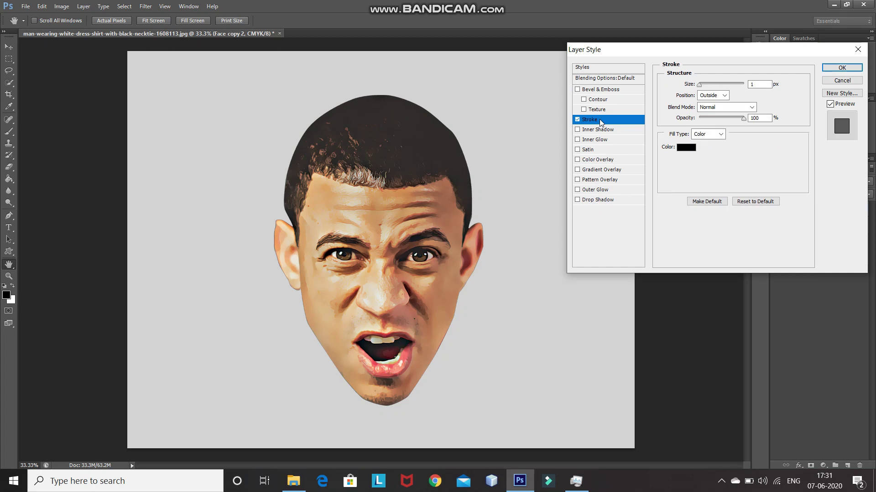
double_click(759, 85)
key(BackSpace)
text(50)
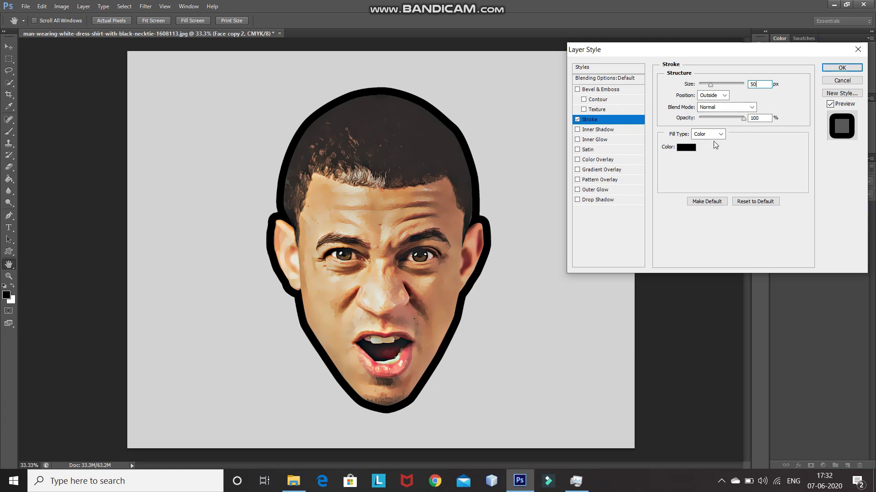
click(682, 149)
drag(541, 167, 524, 128)
click(740, 121)
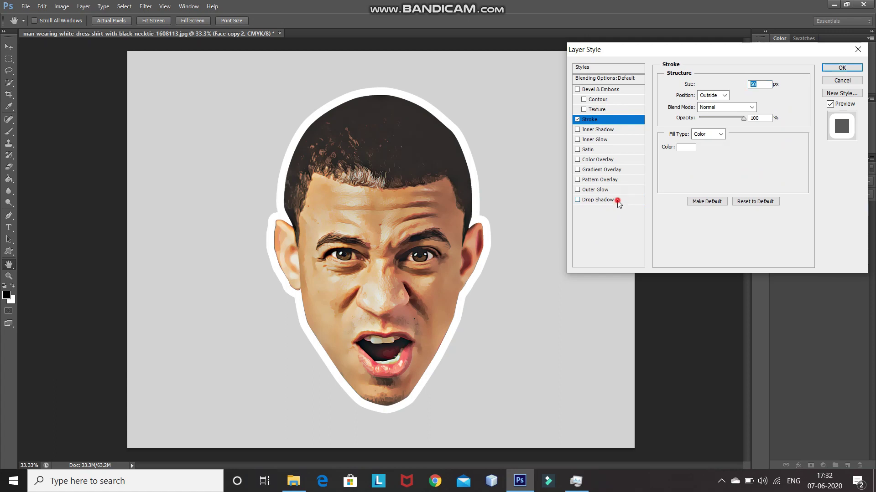
Add a Drop Shadow to the face with Normal blend mode, 15% opacity, global light off and a 120° angle.
click(617, 201)
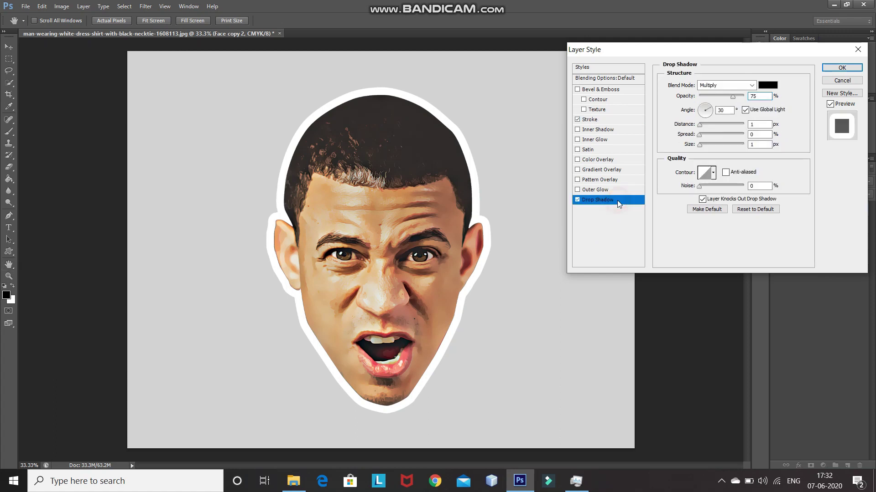
click(729, 85)
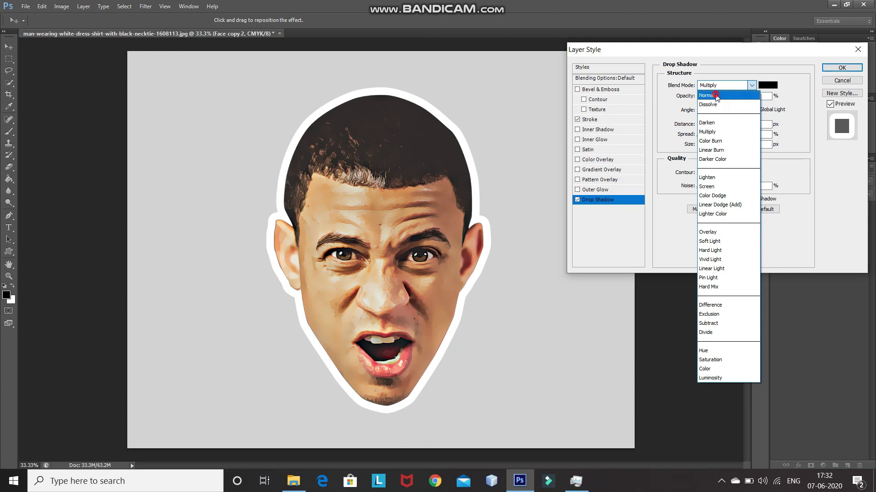
click(715, 96)
click(768, 97)
key(BackSpace)
key(BackSpace)
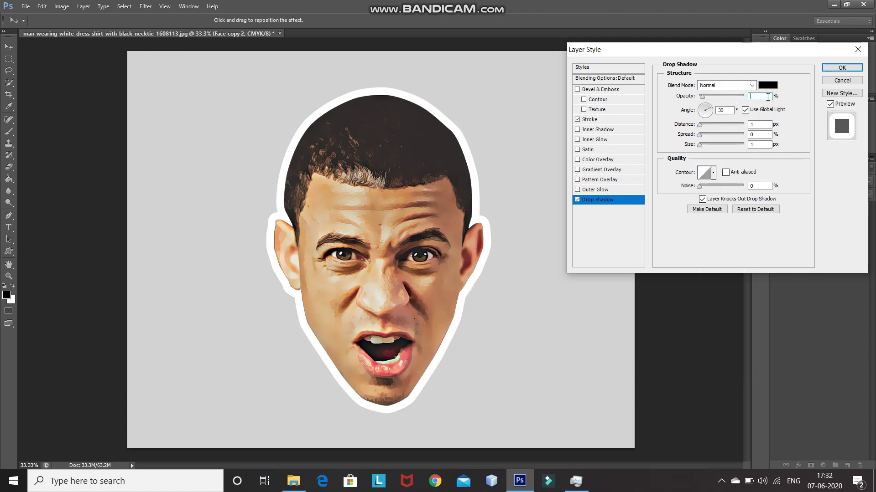
click(745, 110)
Set the drop shadow's distance to 100 px and size to 50 px, and apply the layer style.
click(756, 124)
text(100)
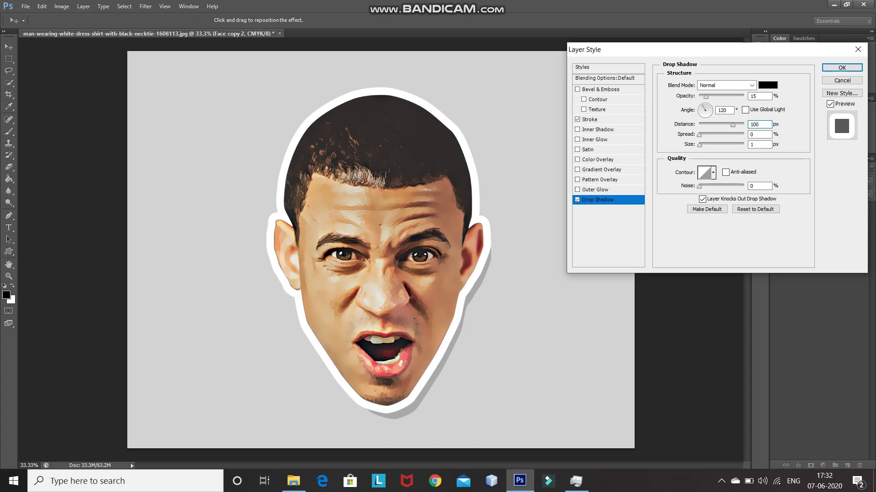
click(756, 145)
text(1)
key(BackSpace)
text(50)
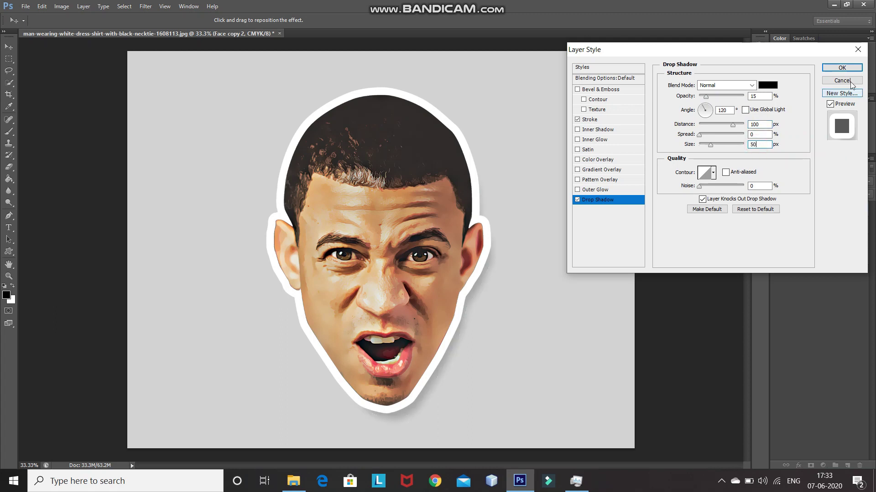
click(842, 68)
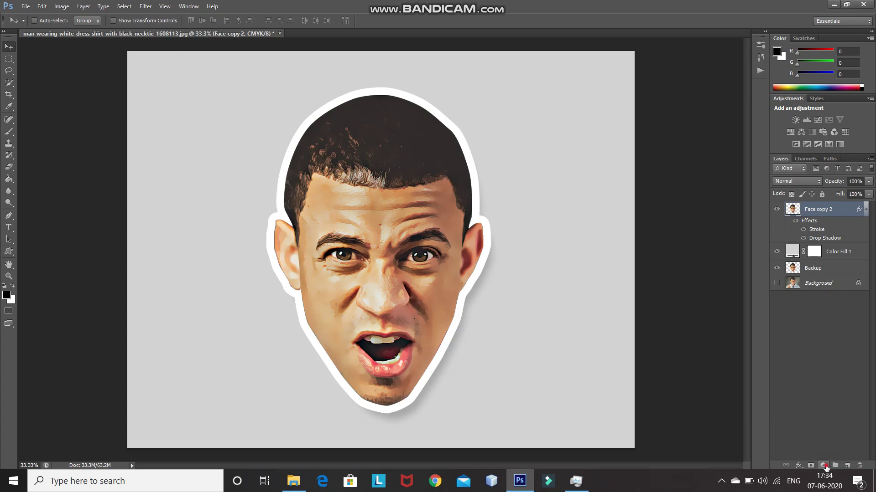
Add a Hue/Saturation adjustment layer clipped to the Face copy 2 layer, with Saturation set to 15.
click(824, 466)
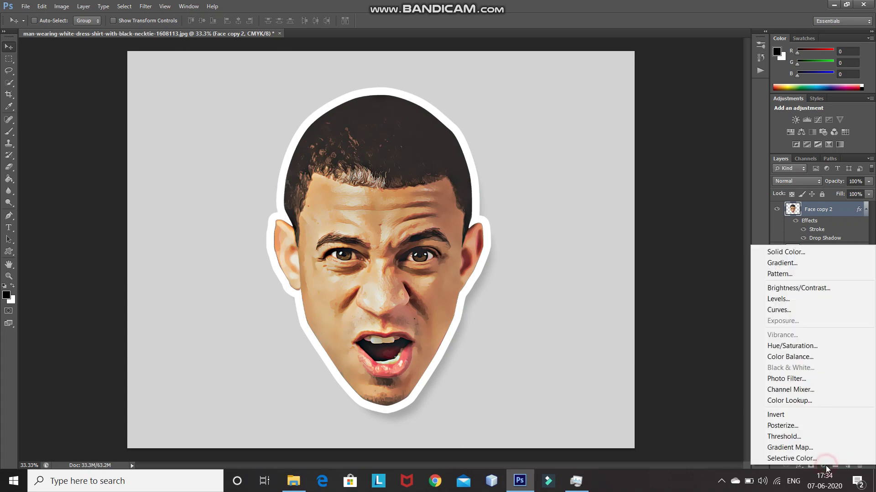
click(767, 345)
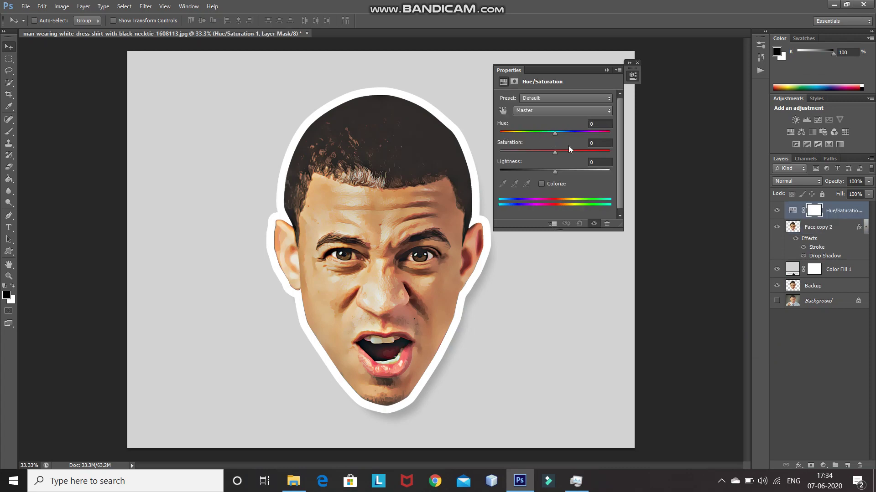
click(601, 143)
key(BackSpace)
text(15)
click(554, 225)
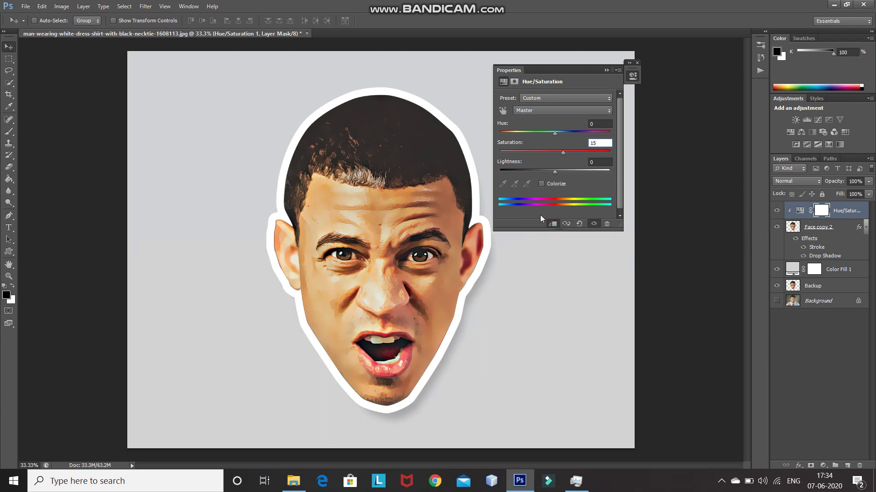
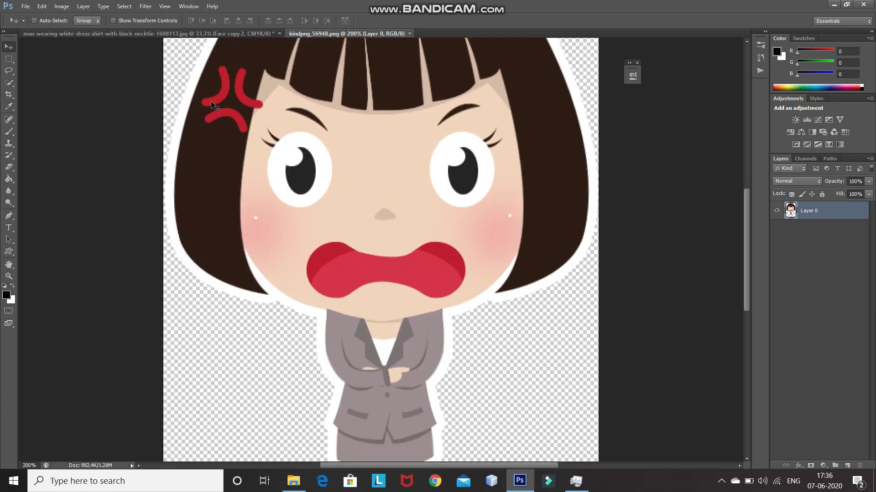
Trace the three red strokes of the anger mark on the cartoon girl's hair with a Pen tool path.
key(ctrl+plus)
drag(173, 126, 177, 144)
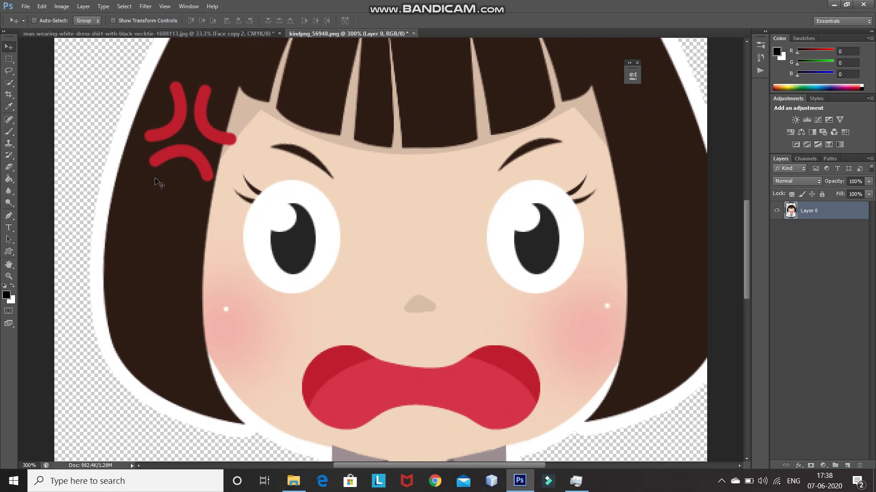
click(9, 216)
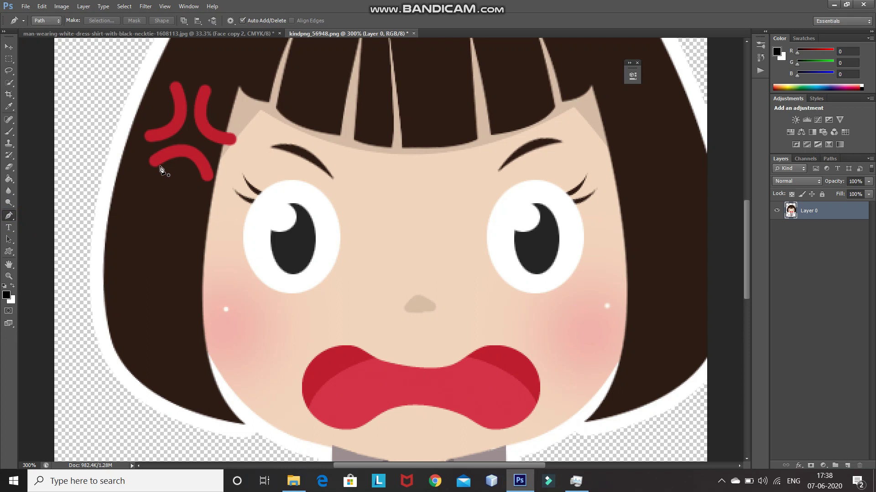
key(ctrl+plus)
scroll(163, 171, up, 1)
click(174, 155)
click(150, 111)
click(139, 79)
key(Escape)
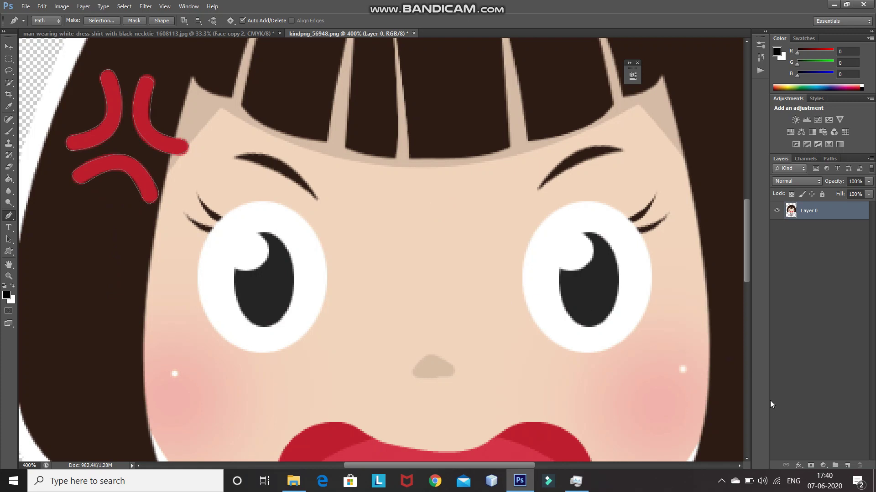
Fill the anger mark path on a new layer with red be1e2c at Normal mode and 100% opacity.
click(848, 465)
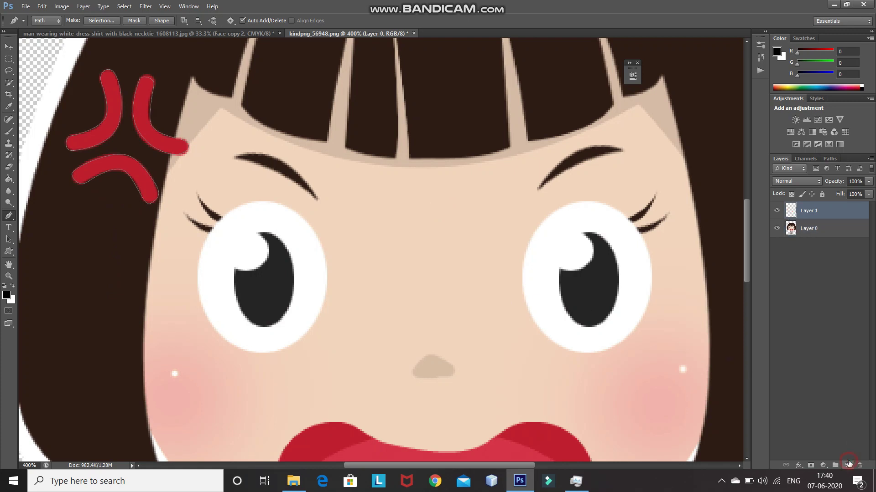
click(102, 121)
right_click(104, 124)
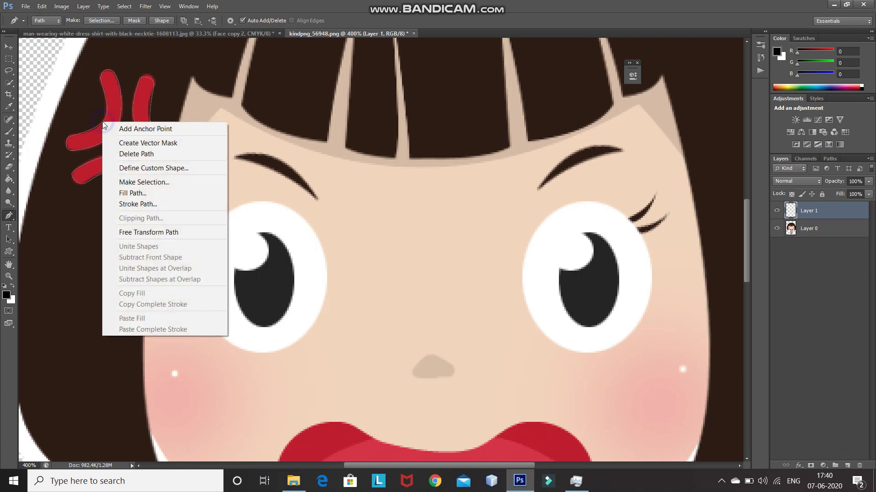
click(109, 194)
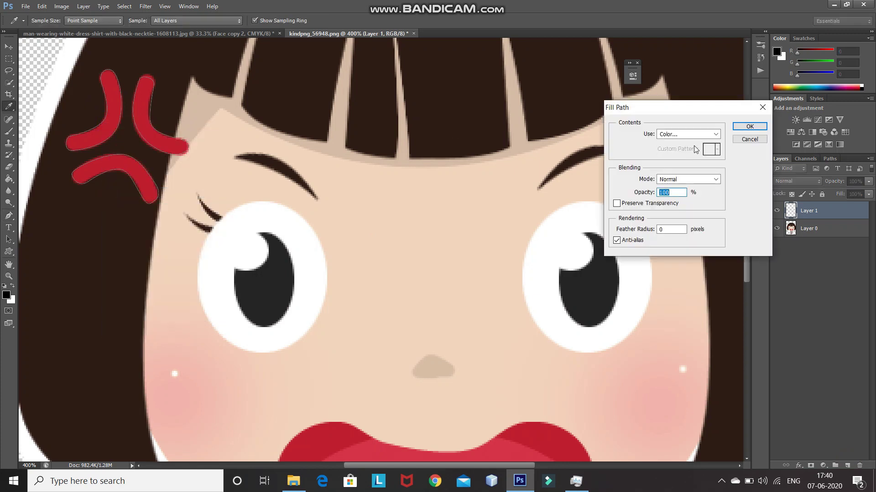
click(693, 134)
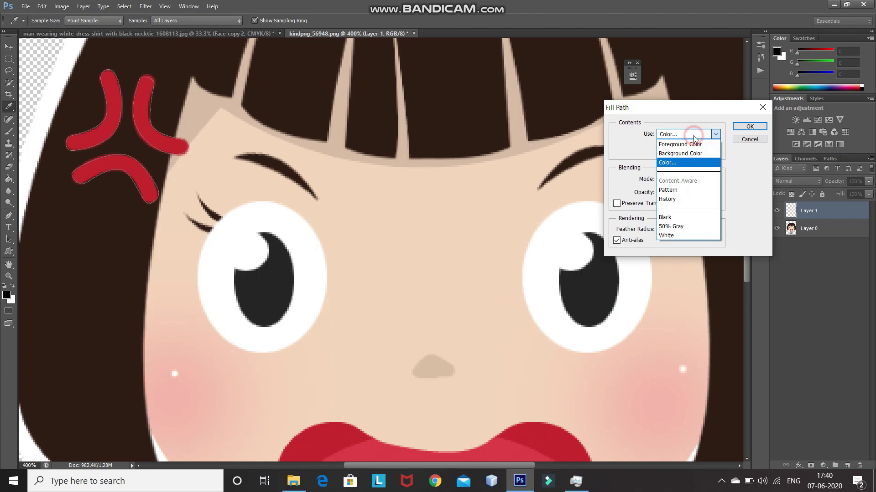
click(678, 162)
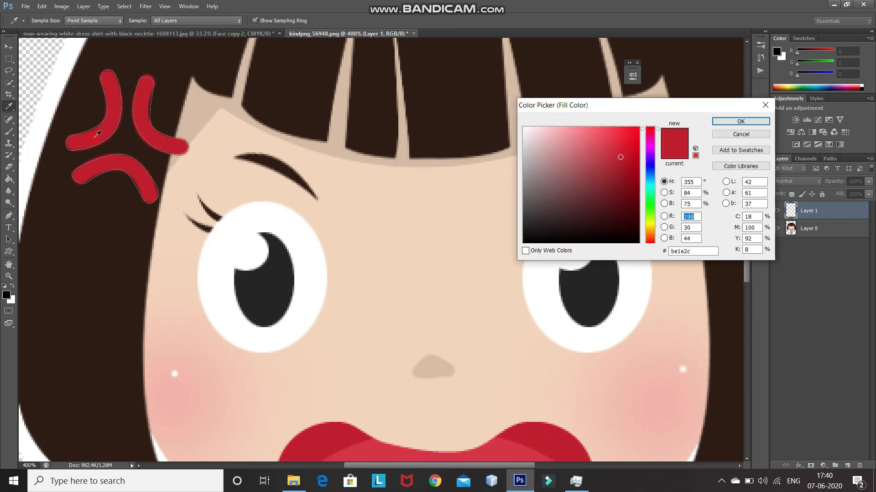
click(717, 122)
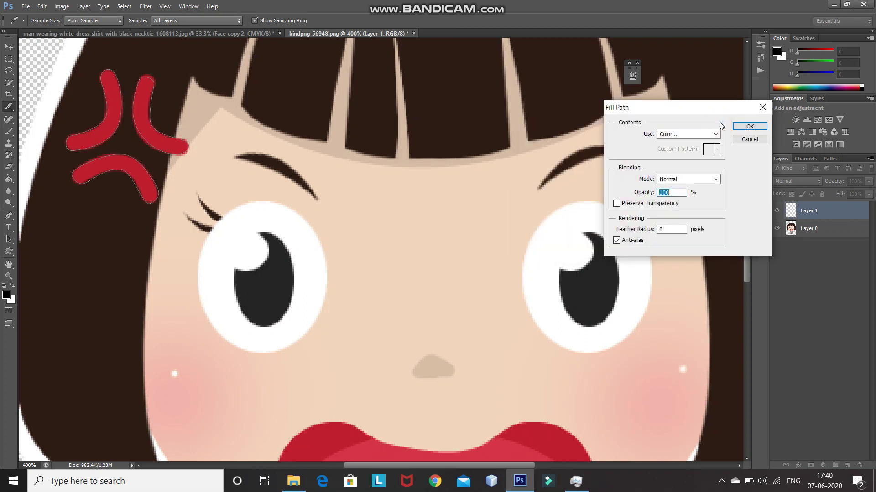
click(745, 127)
Bring the red anger mark into the portrait document, scale it to about 425% and place it at the hairline above the eyebrow near the temple.
click(8, 47)
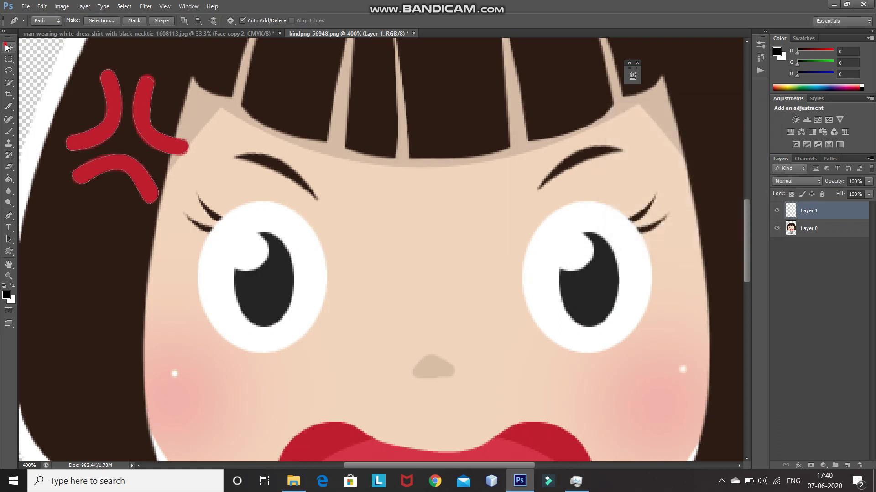
click(124, 245)
drag(124, 245, 335, 244)
key(ctrl+t)
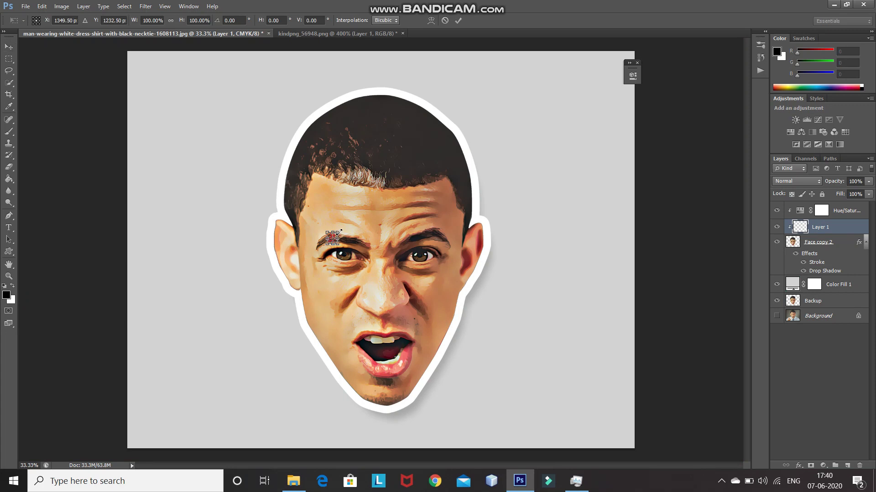
drag(340, 231, 321, 182)
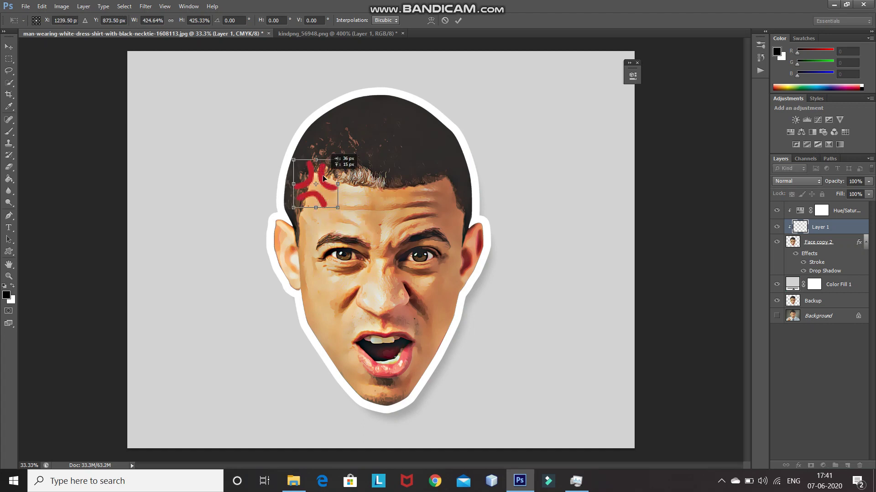
click(458, 21)
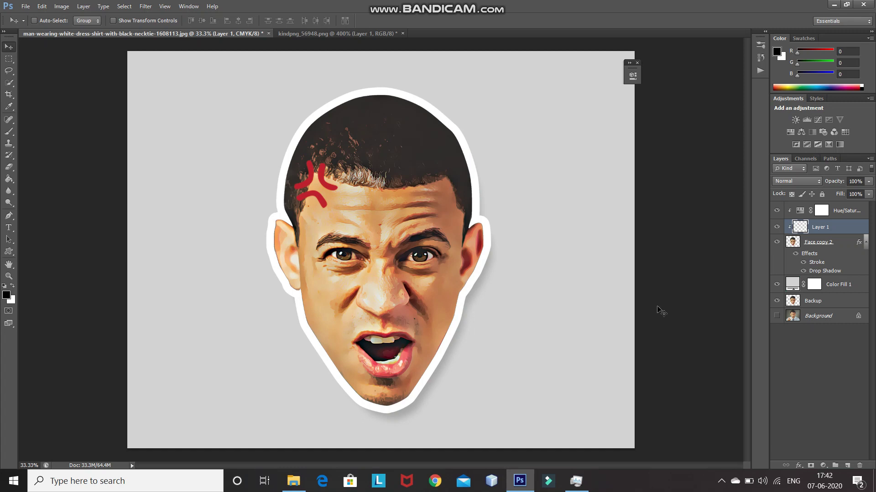
Hide the face's Drop Shadow effect and the Color Fill 1 layer, and trim the transparent pixels from all four sides.
click(803, 272)
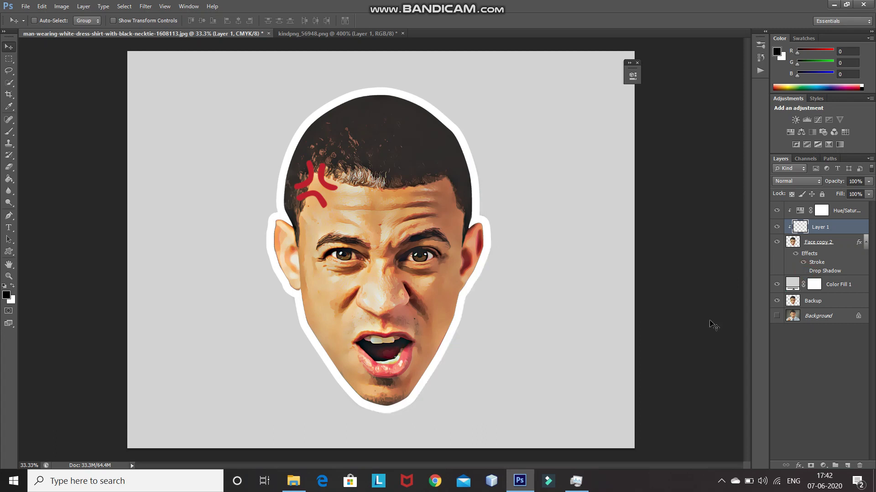
click(775, 284)
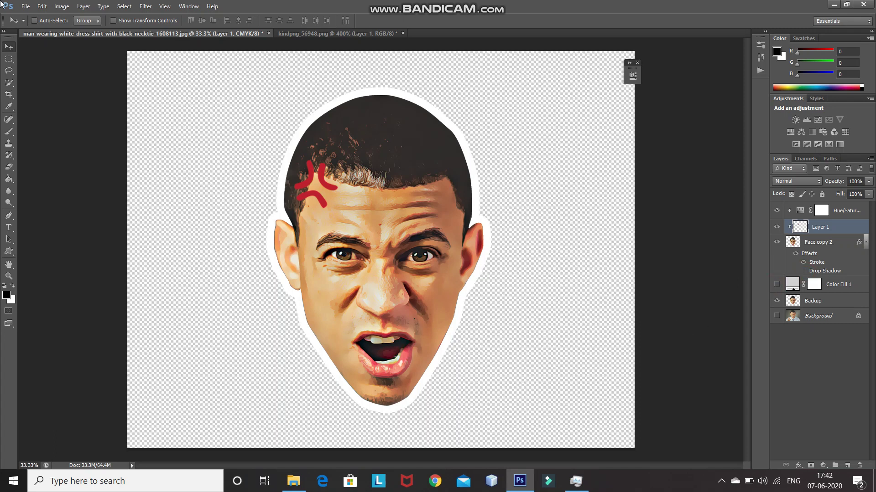
click(62, 7)
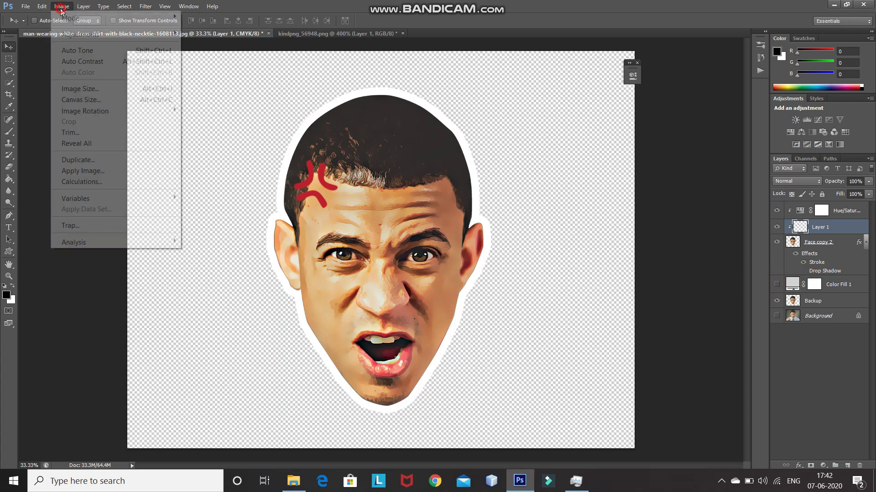
click(68, 132)
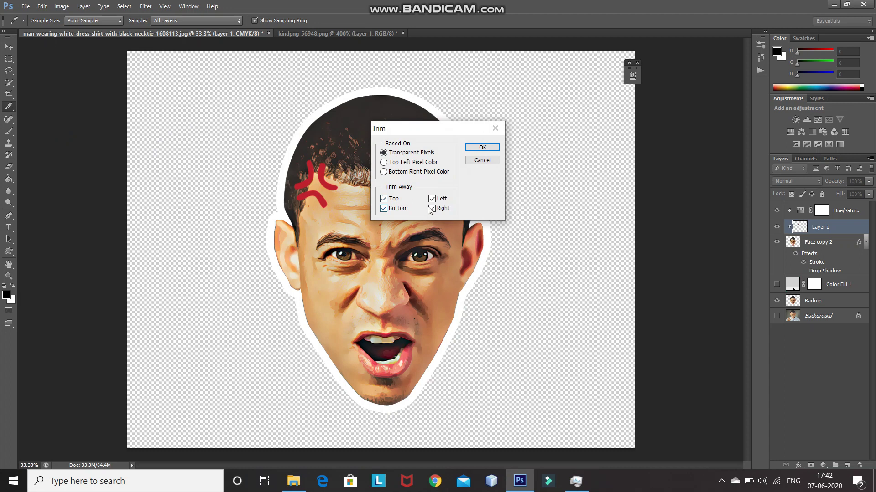
click(475, 147)
key(v)
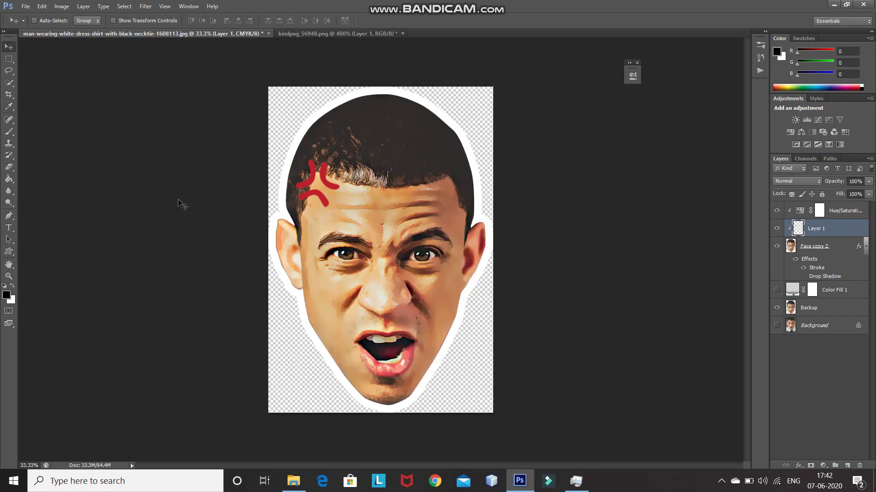
Save a copy of the sticker as abc.png in PNG format in the Cartoon Stickers folder.
click(21, 7)
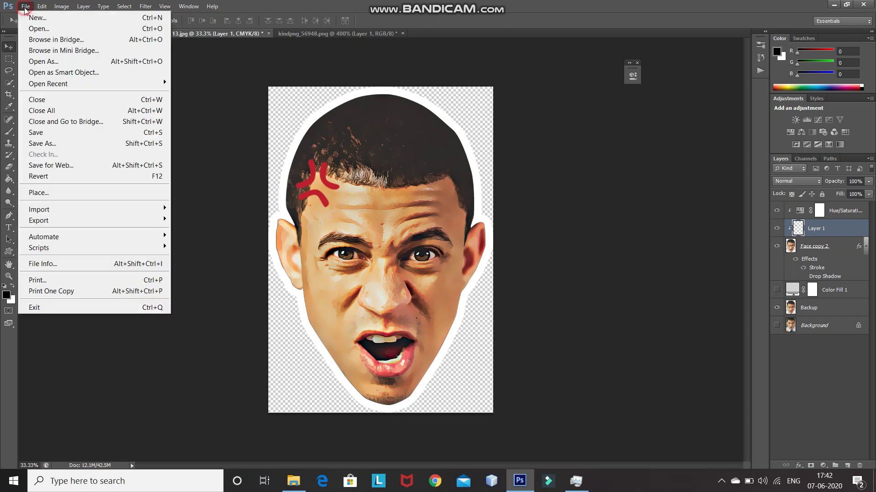
click(51, 143)
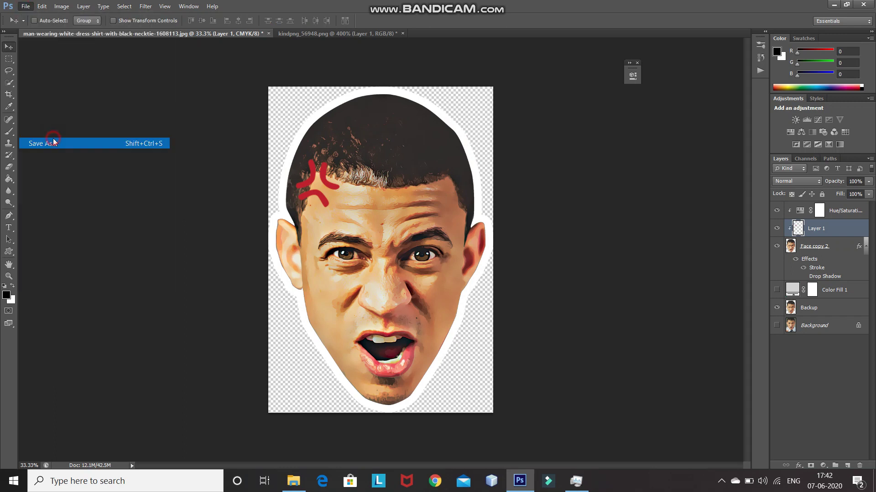
text(abc)
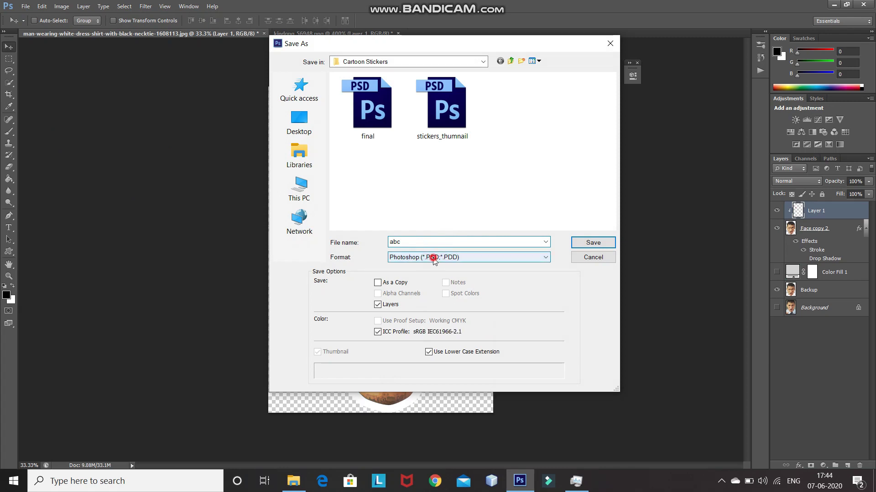
click(429, 257)
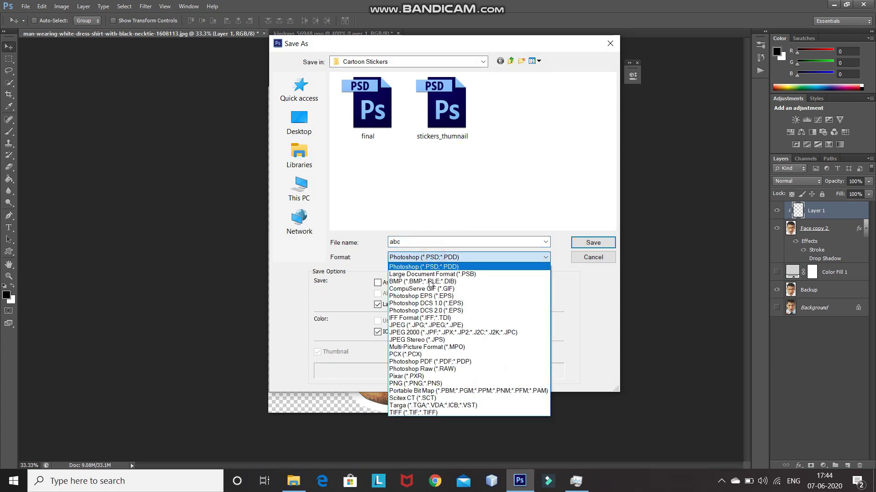
click(407, 384)
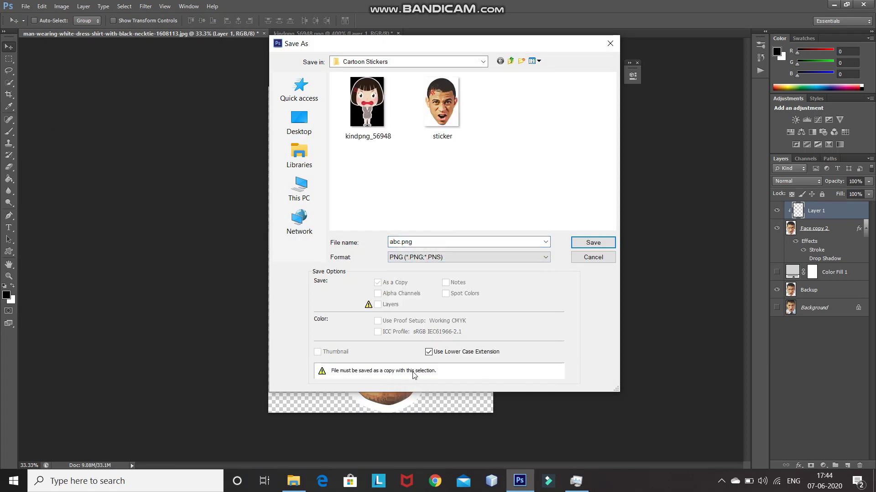
click(593, 243)
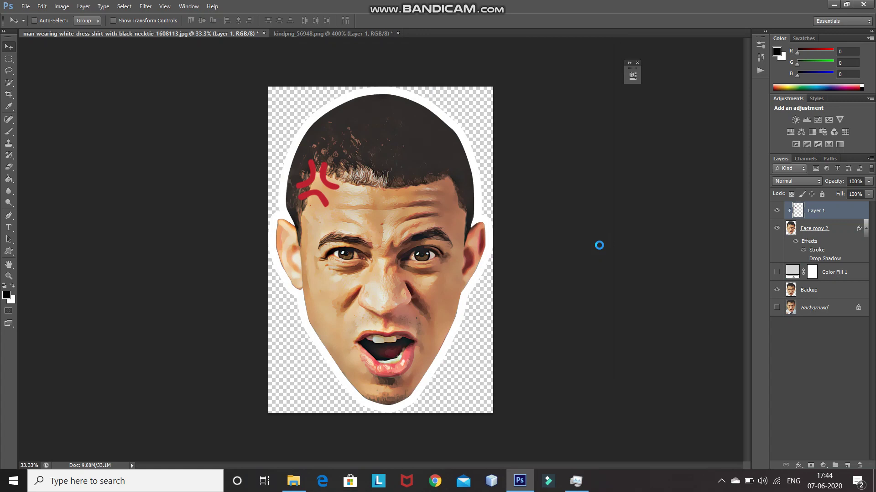
click(469, 151)
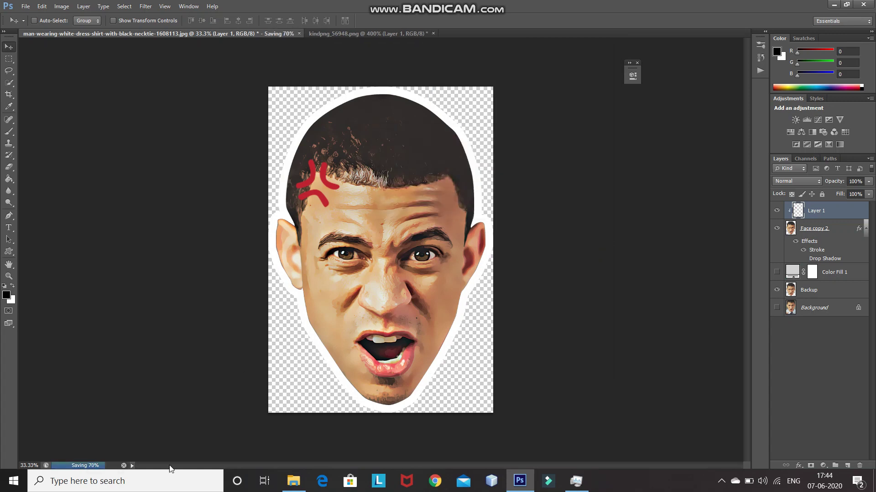